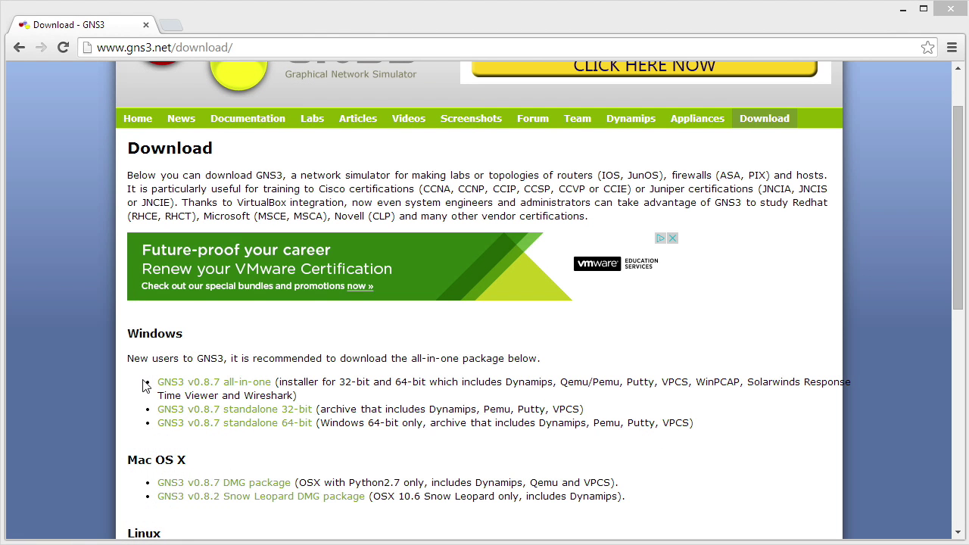
Highlight the GNS3 v0.8.7 all-in-one installer link on the download page, then clear the selection
drag(147, 382, 274, 388)
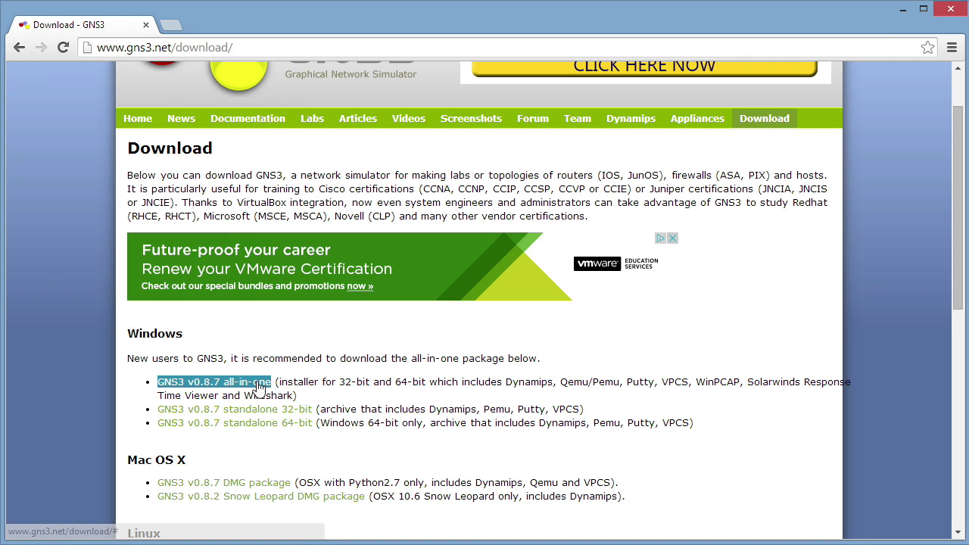
click(522, 342)
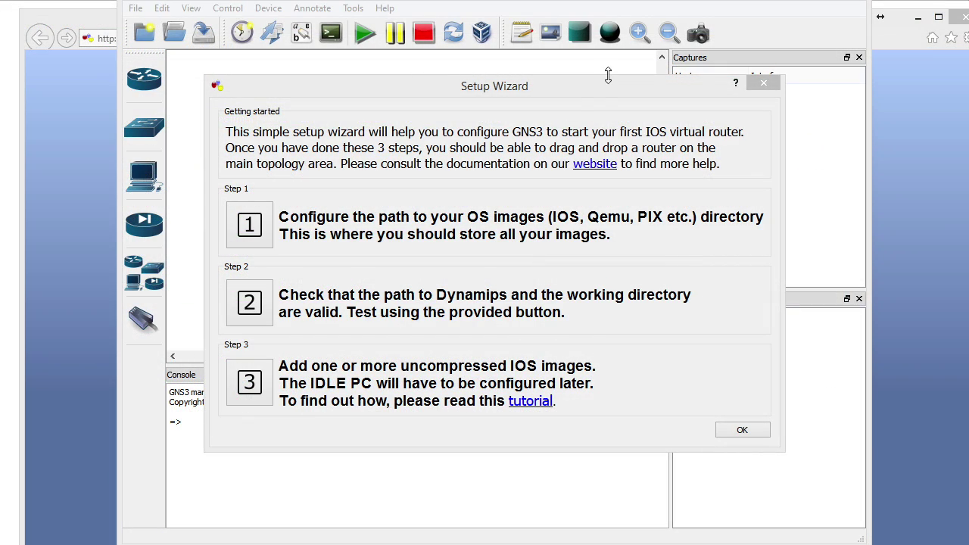
Set the projects directory to Dropbox Documents\GNS3_root\projects
click(268, 229)
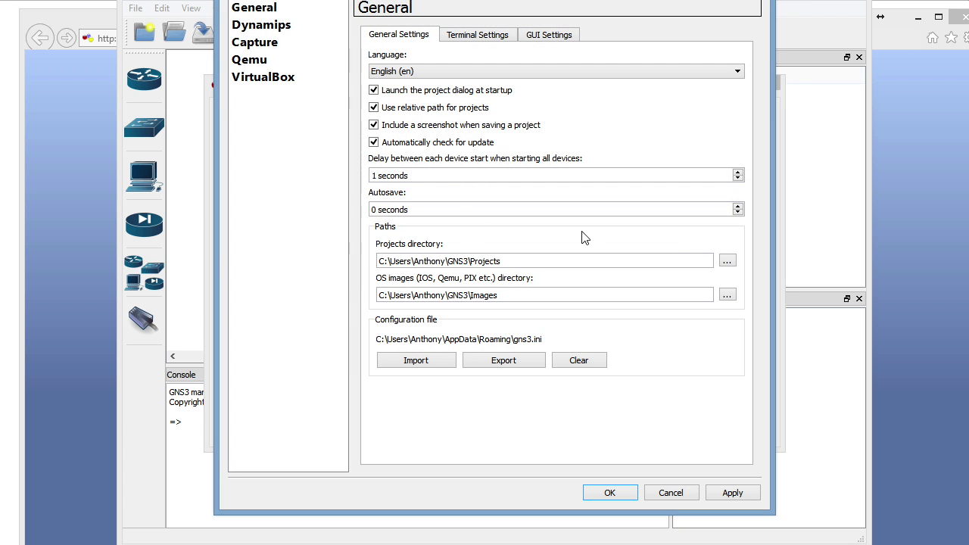
click(727, 261)
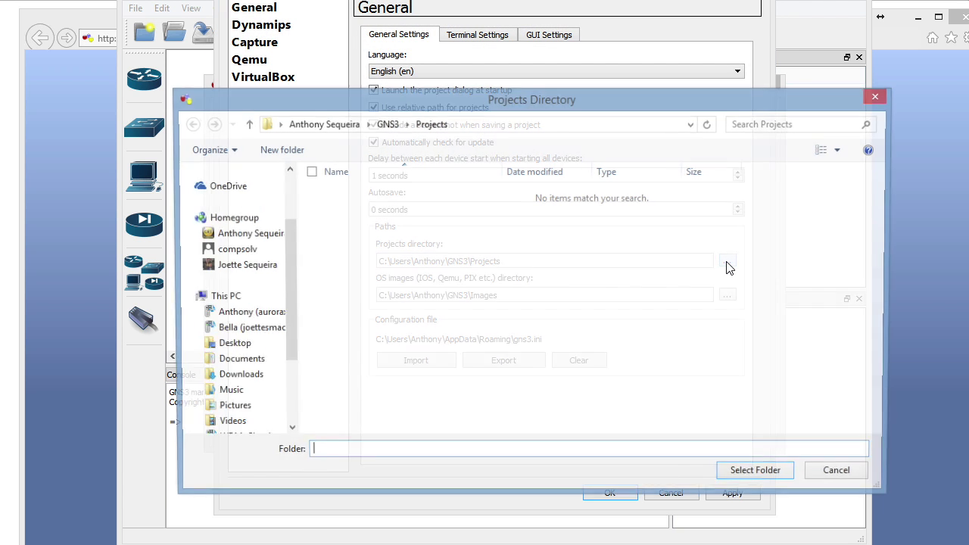
click(228, 224)
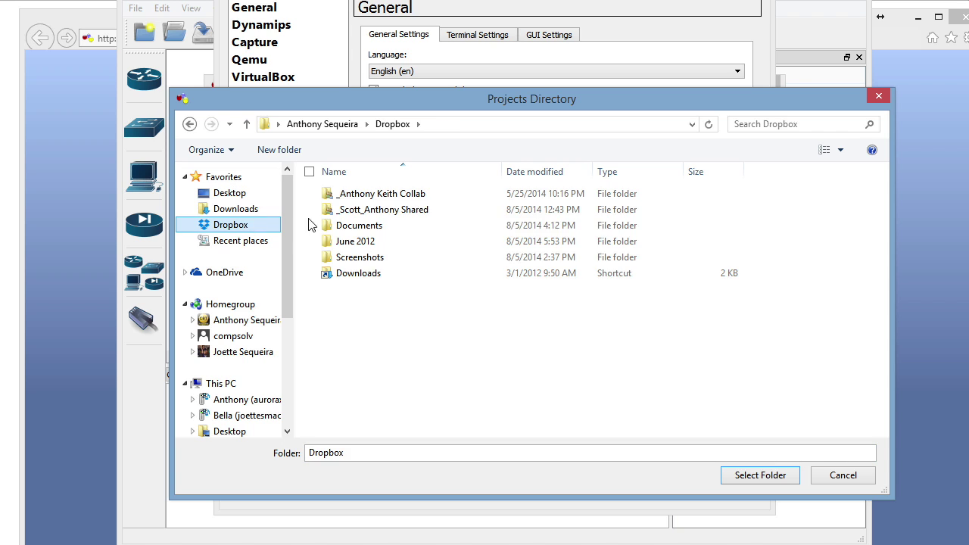
double_click(389, 227)
double_click(371, 227)
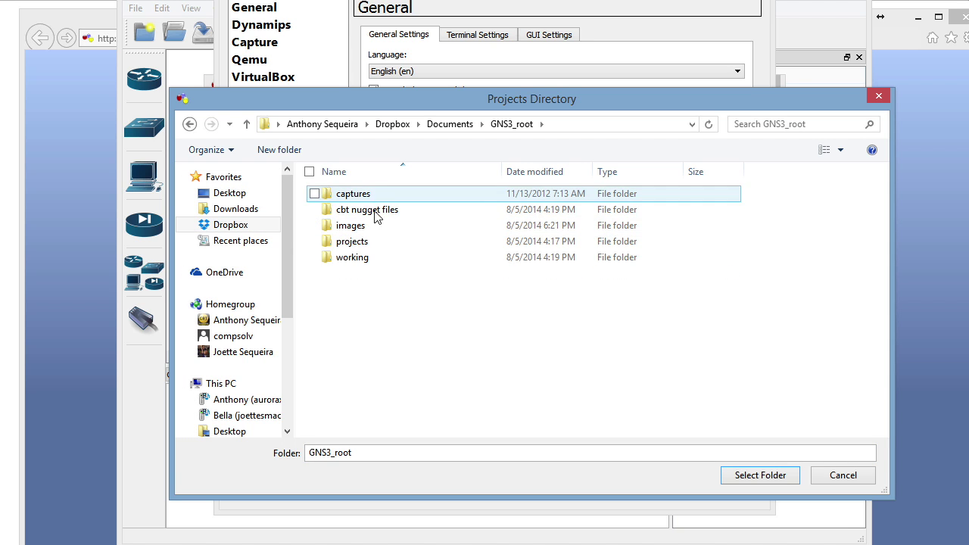
click(359, 242)
click(746, 479)
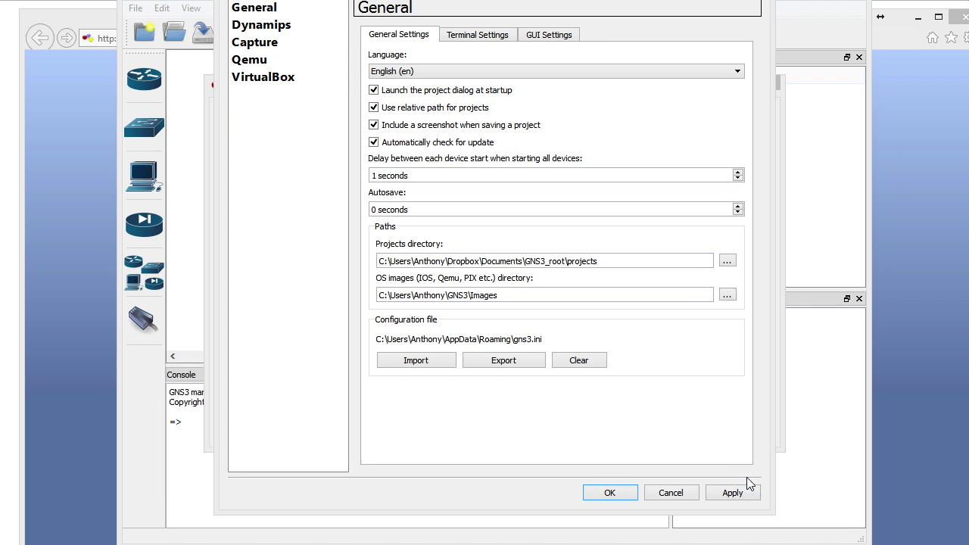
Set the OS images directory to Dropbox Documents\GNS3_root\images
click(727, 295)
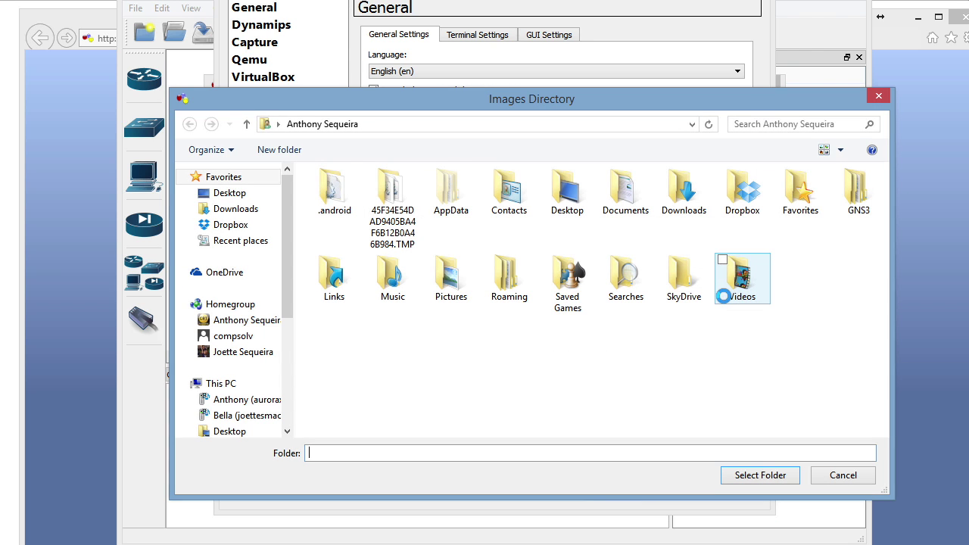
click(238, 225)
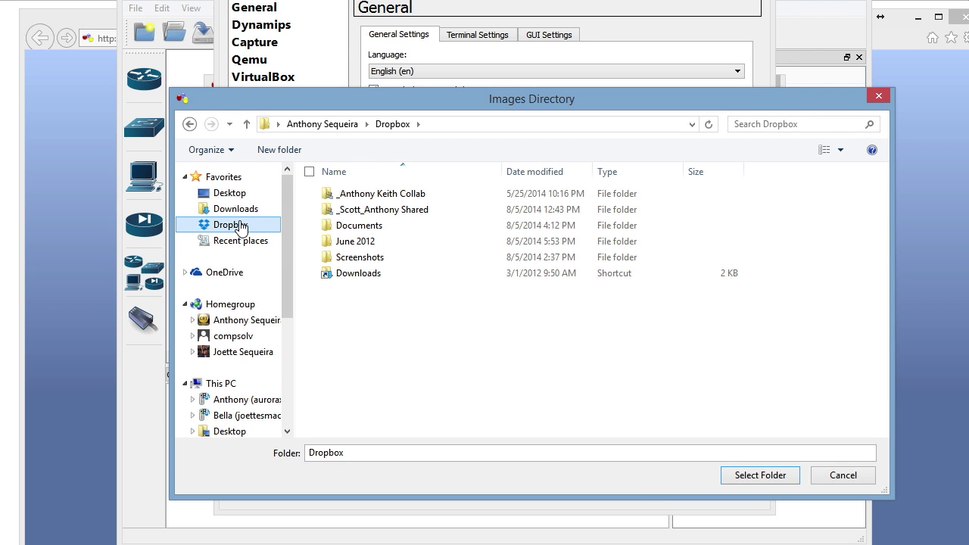
double_click(386, 229)
click(375, 231)
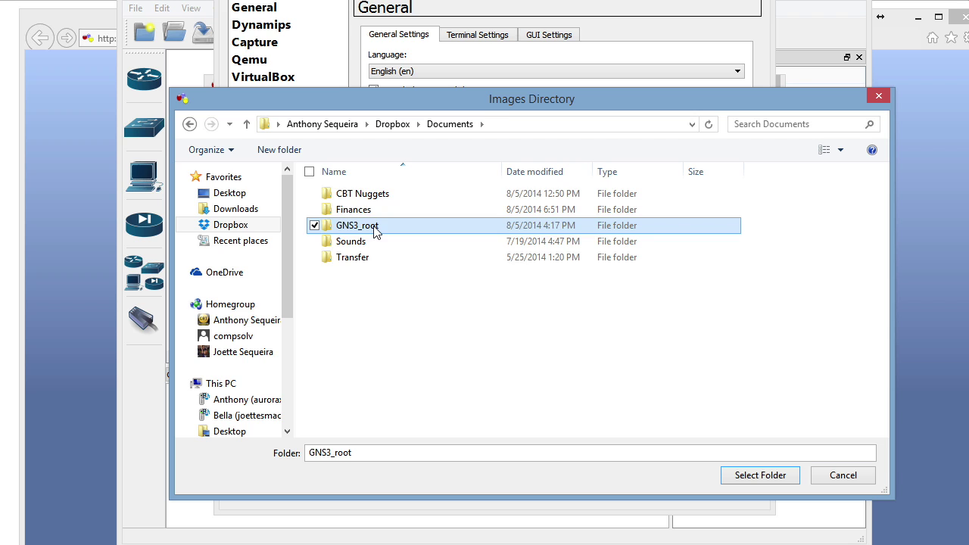
double_click(375, 231)
click(345, 228)
click(746, 477)
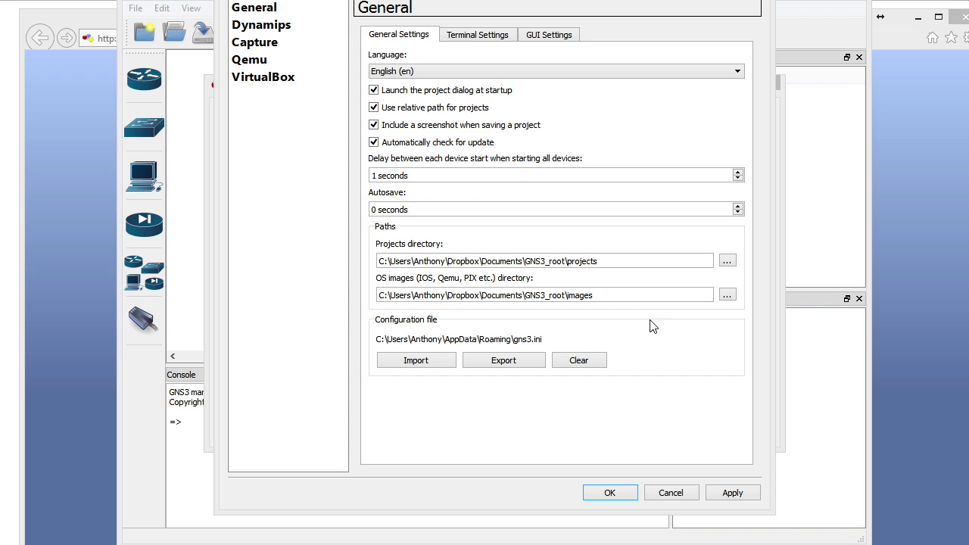
Save the directory settings and verify that Dynamips starts successfully
click(628, 494)
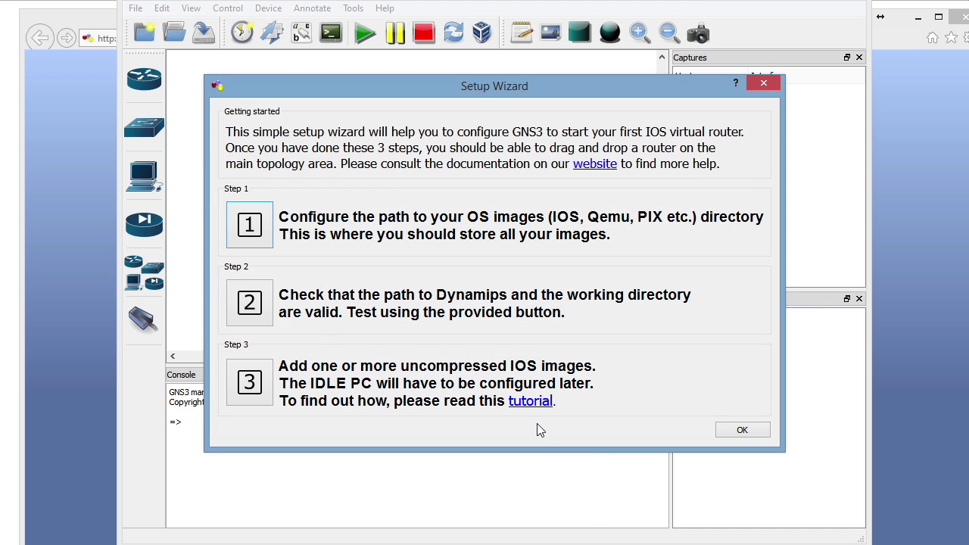
click(262, 315)
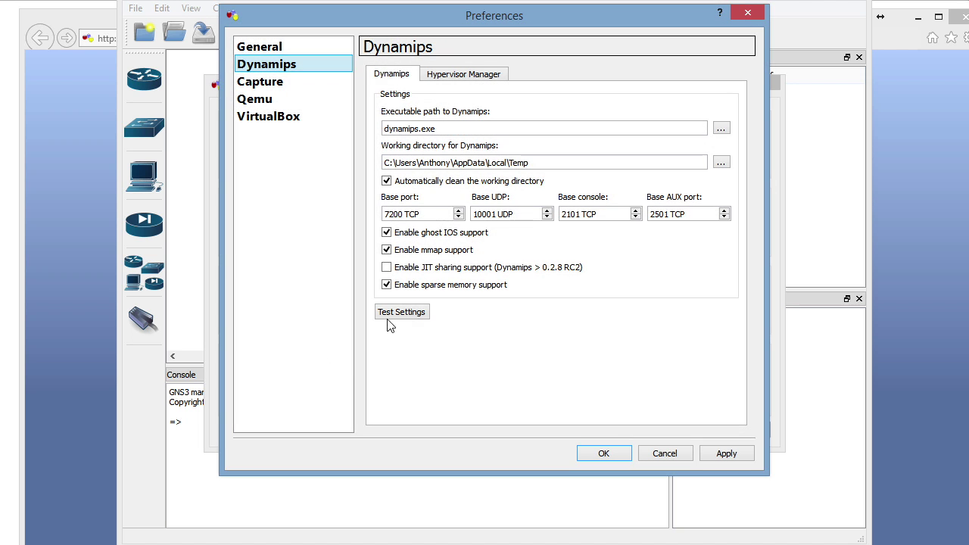
click(390, 315)
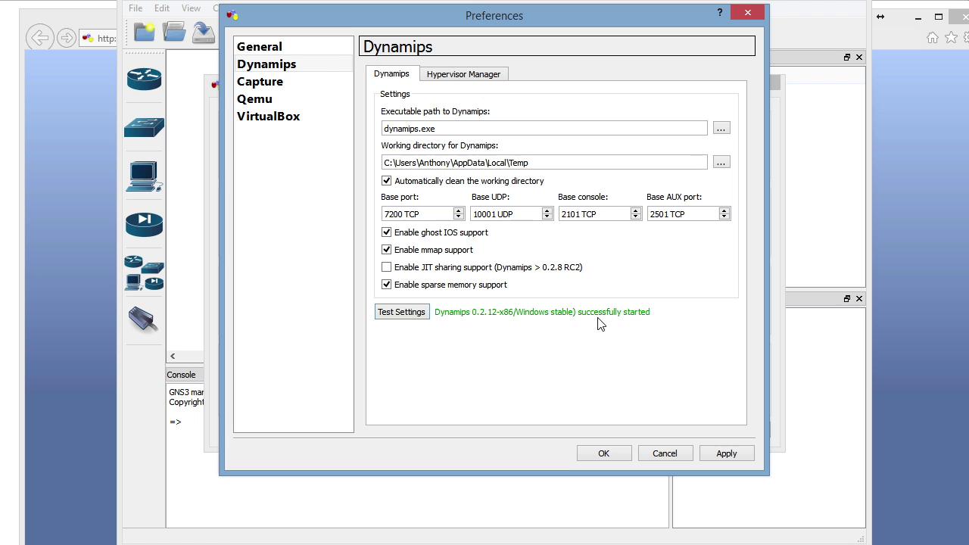
click(613, 451)
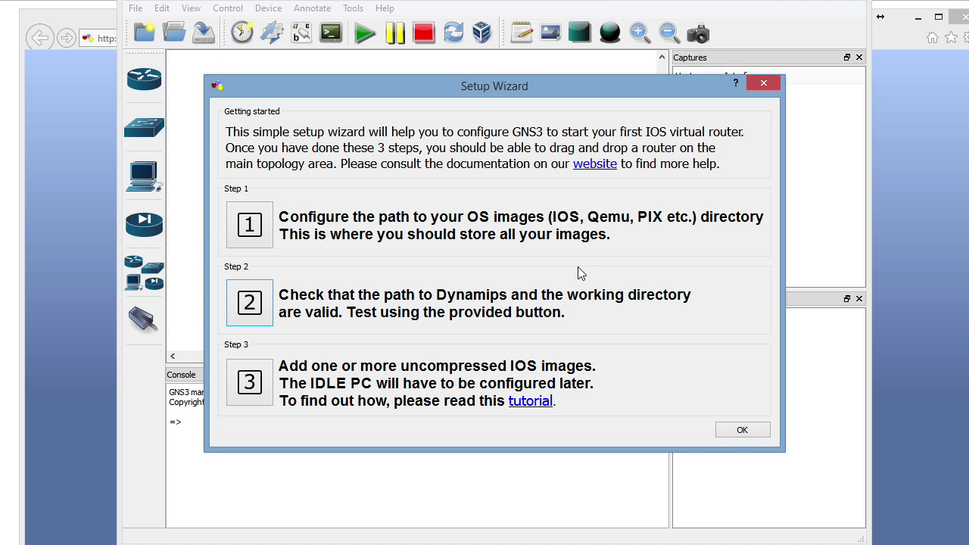
Register c7200-advipservicesk9-mz.150-1.M.image as the 7200 IOS image and save it
click(250, 382)
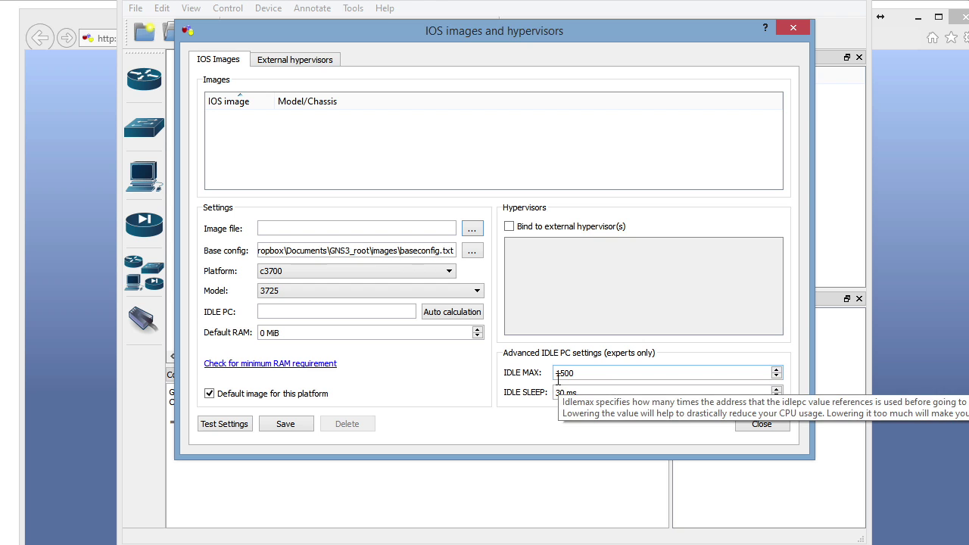
click(471, 229)
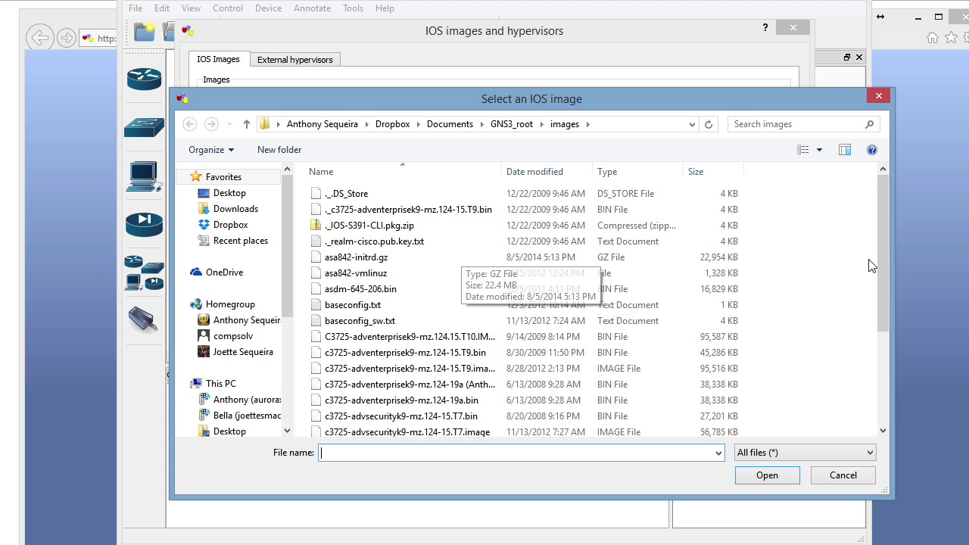
drag(880, 265, 881, 378)
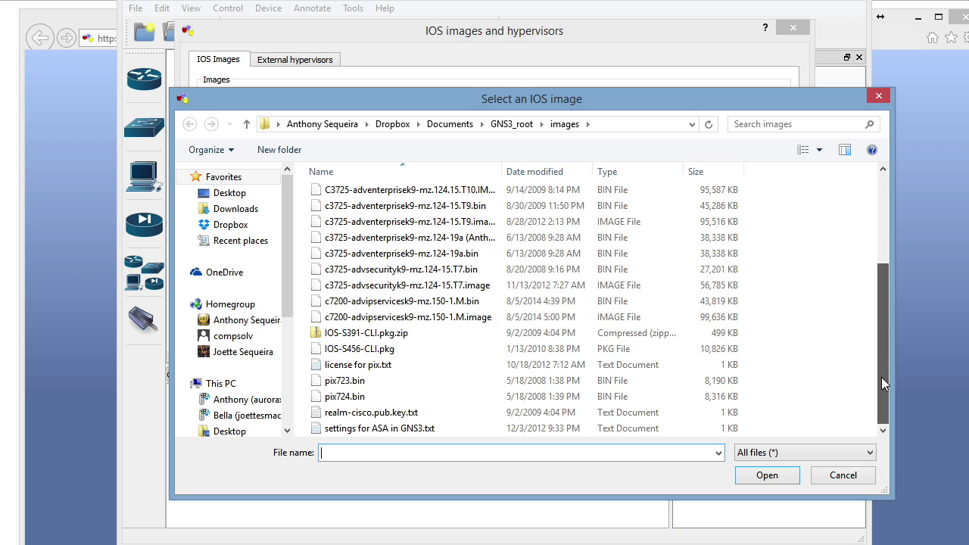
click(424, 303)
click(429, 319)
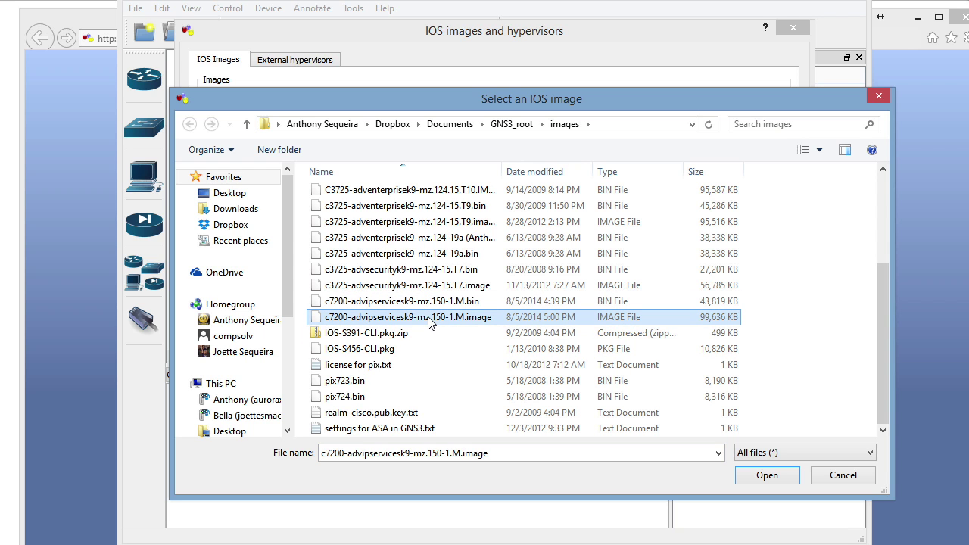
click(763, 477)
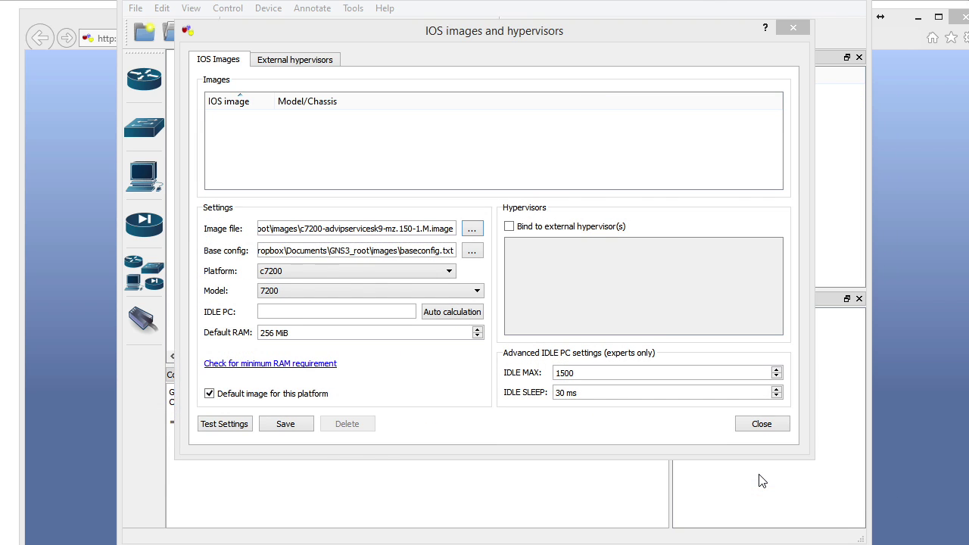
click(277, 426)
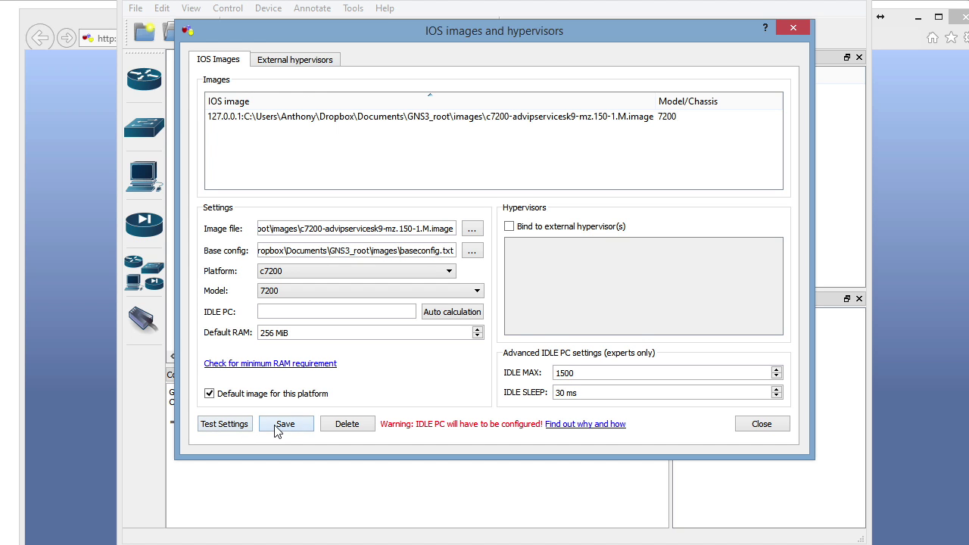
click(761, 424)
Finish the wizard, place a c7200 router R1 in the workspace, and start it
click(746, 429)
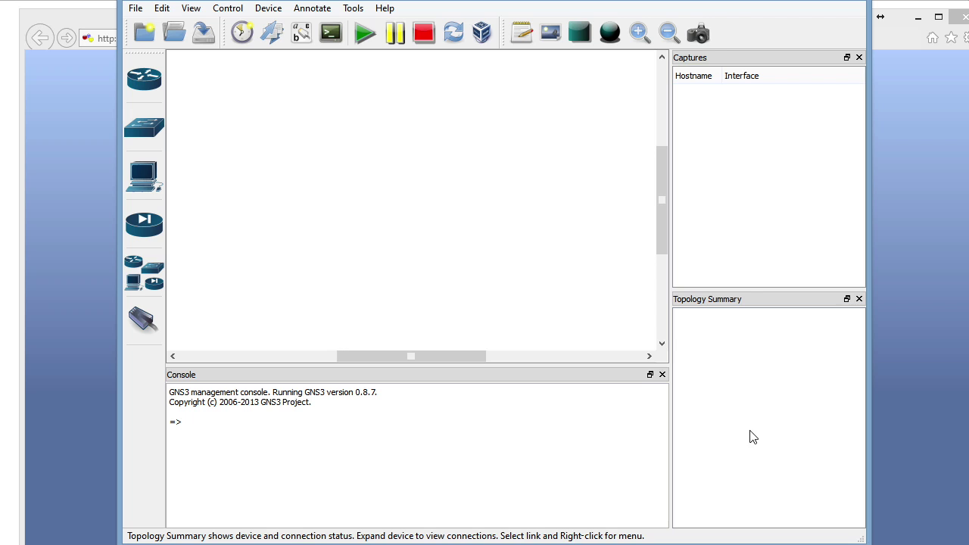
click(150, 235)
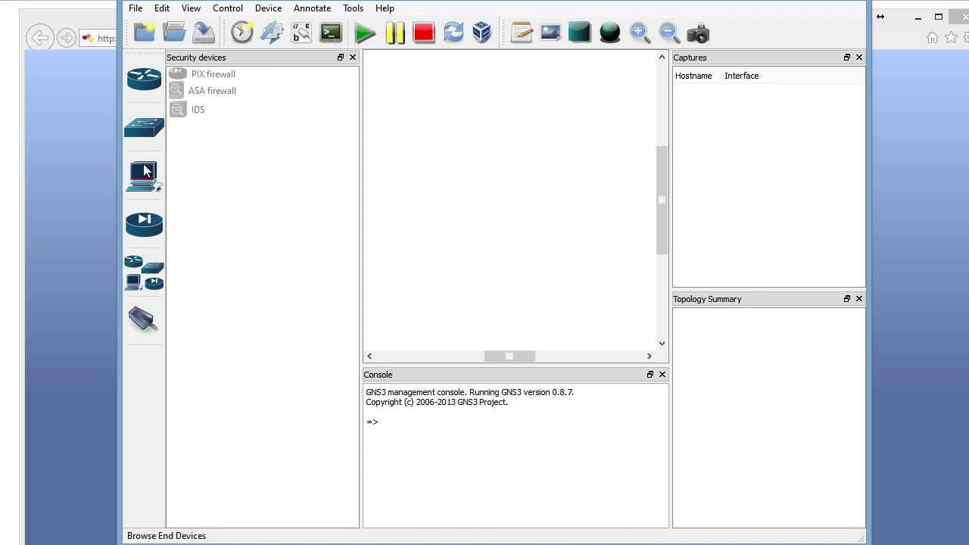
click(153, 89)
drag(217, 142, 480, 160)
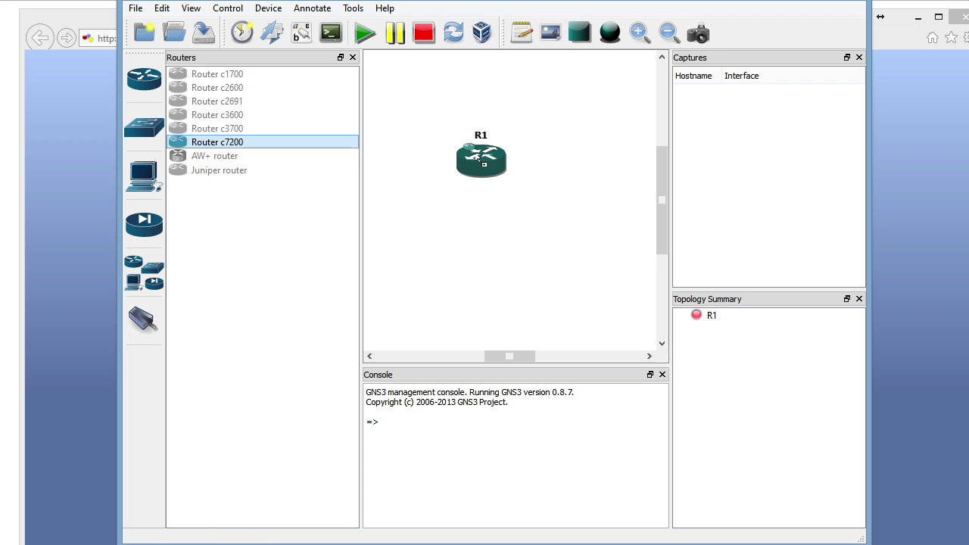
right_click(482, 163)
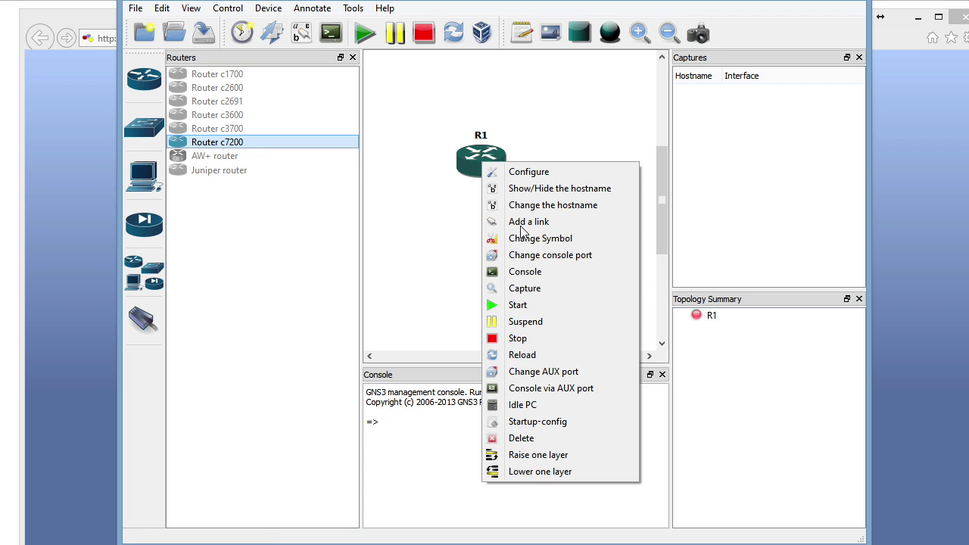
click(553, 307)
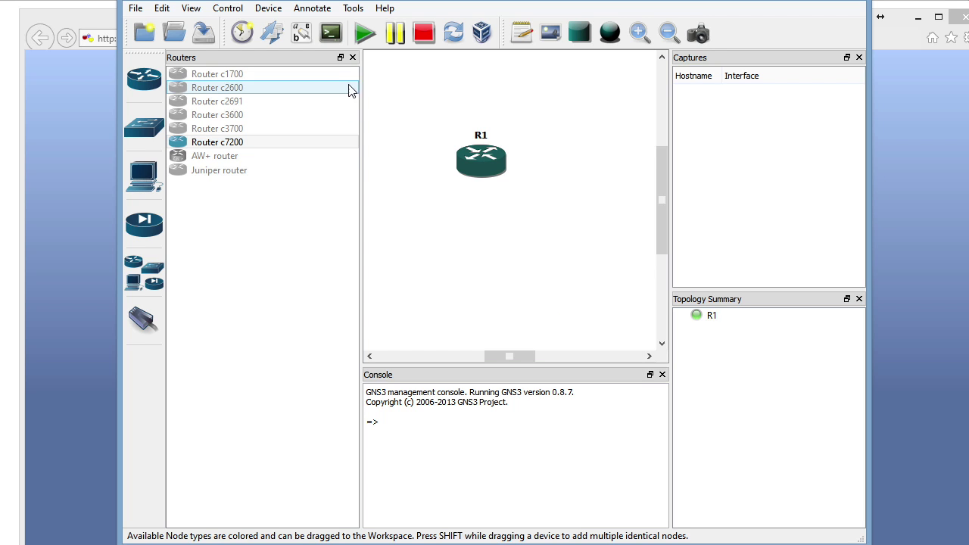
Open R1's console, bring up the R1# prompt, then close the console
click(352, 58)
right_click(383, 156)
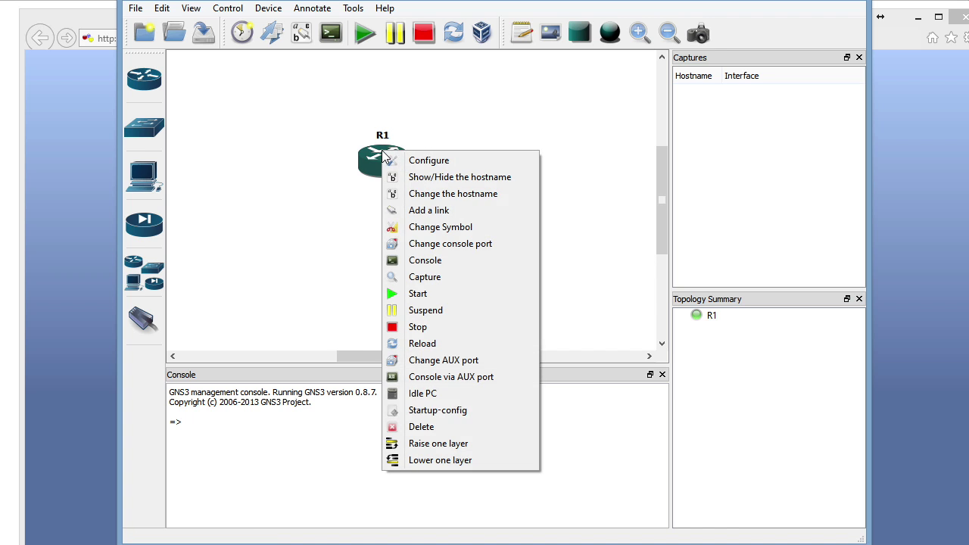
click(443, 262)
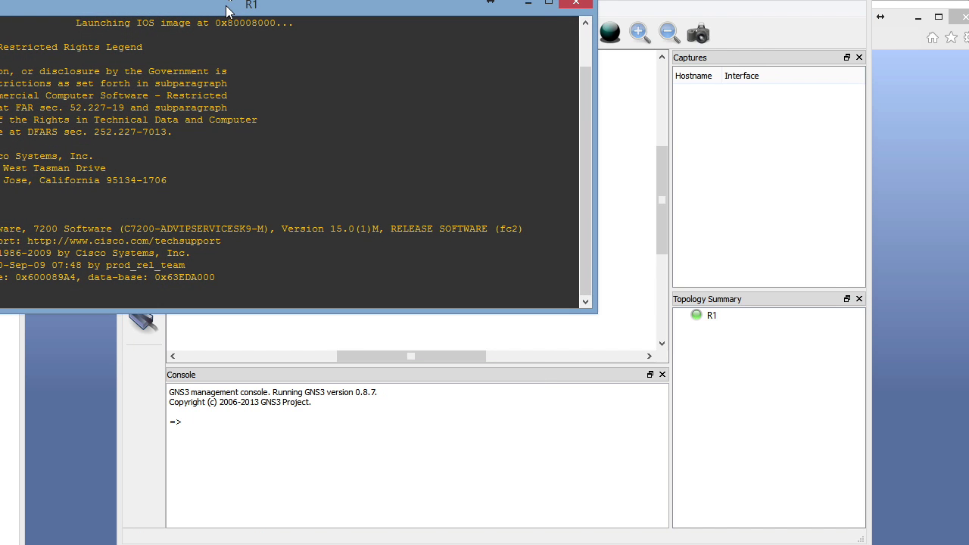
drag(231, 4, 464, 112)
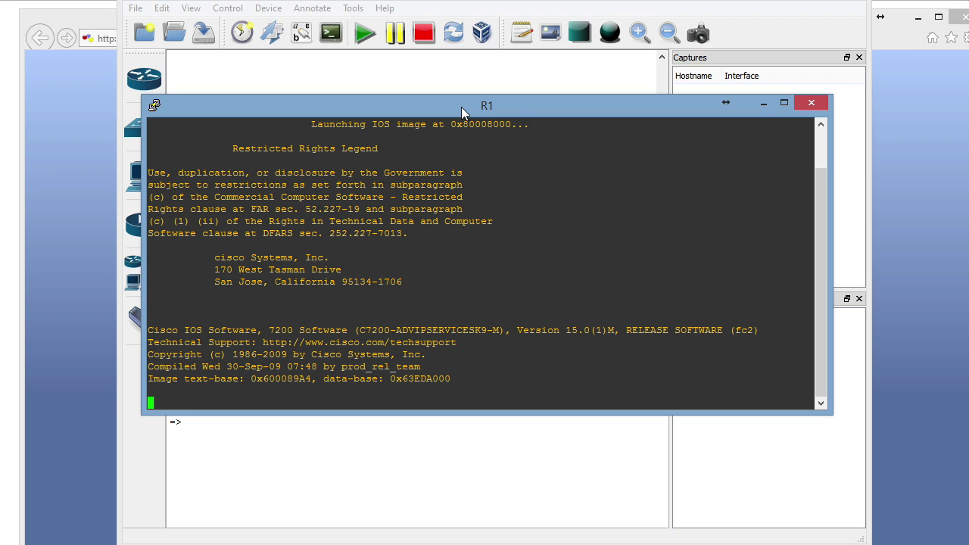
click(859, 93)
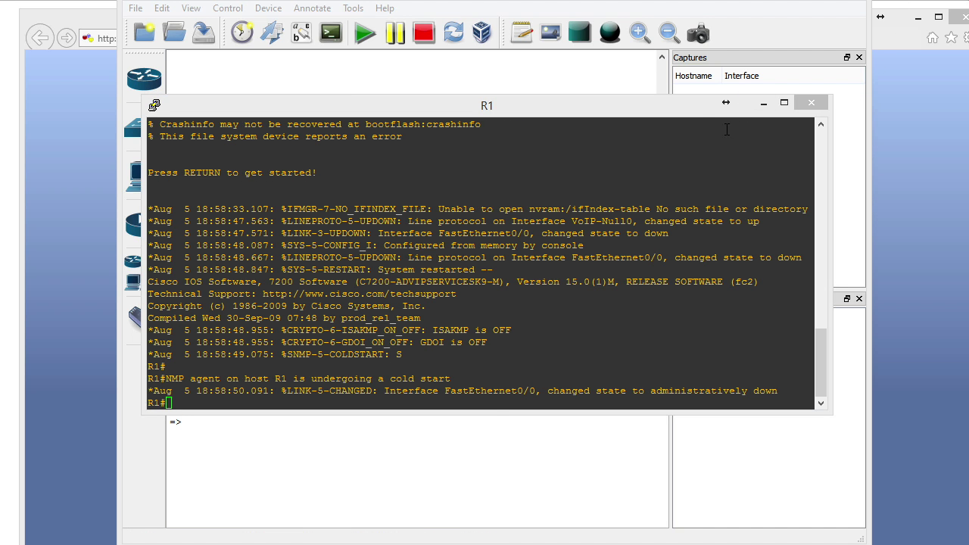
click(684, 104)
key(Return)
key(Return)
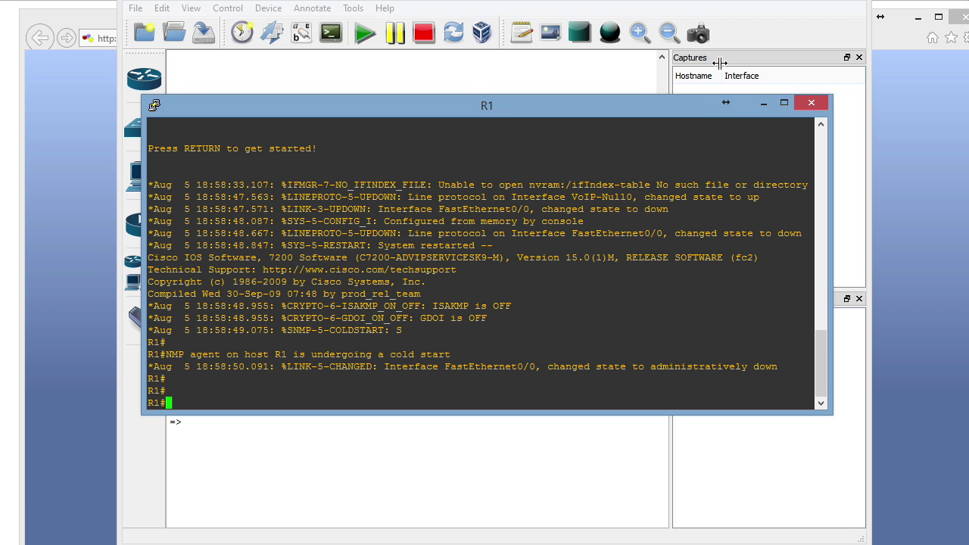
click(811, 103)
Calculate Idle PC values for R1, review them, and cancel the first calculation
right_click(388, 152)
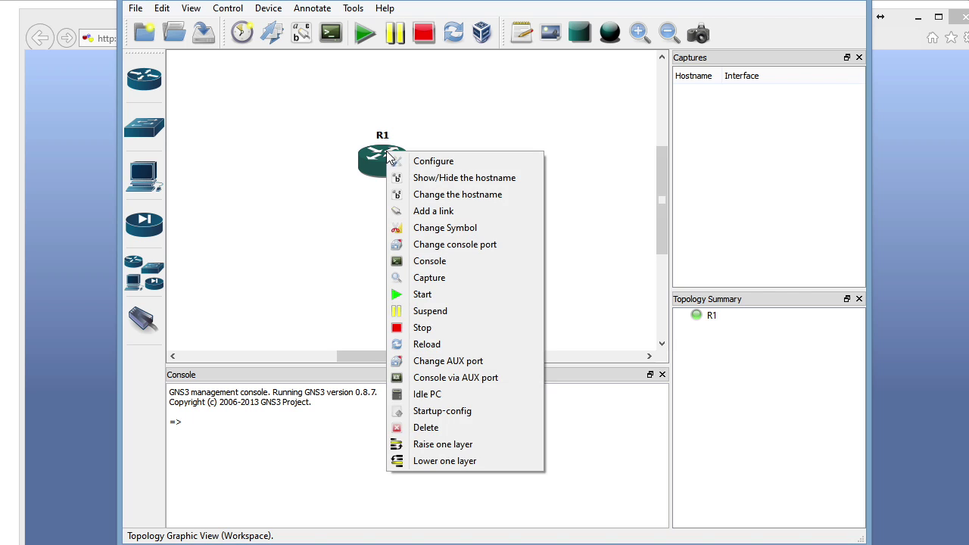
click(458, 394)
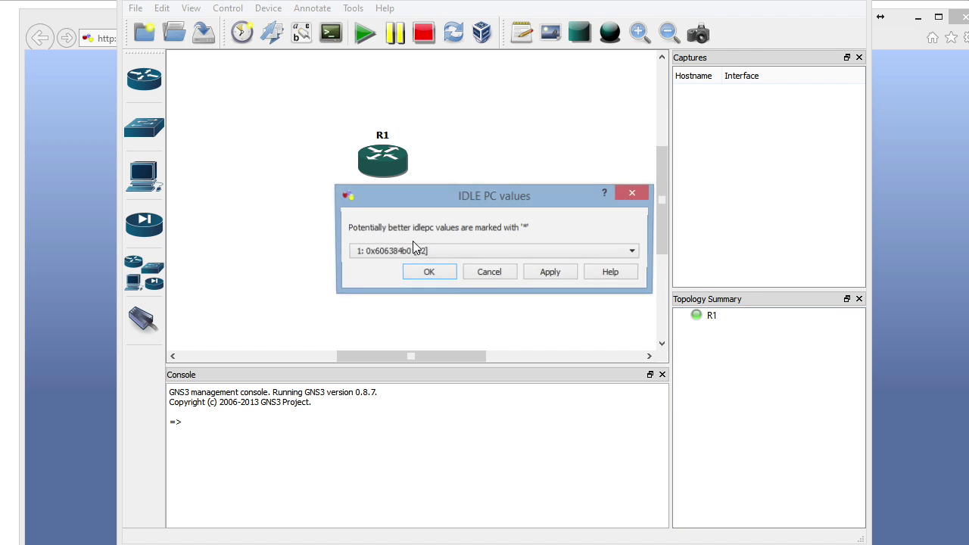
click(505, 253)
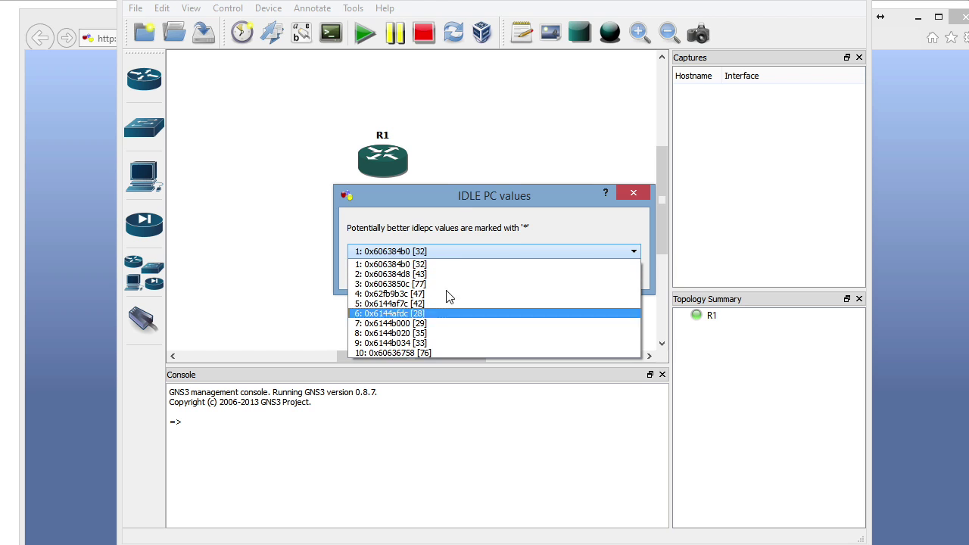
click(454, 210)
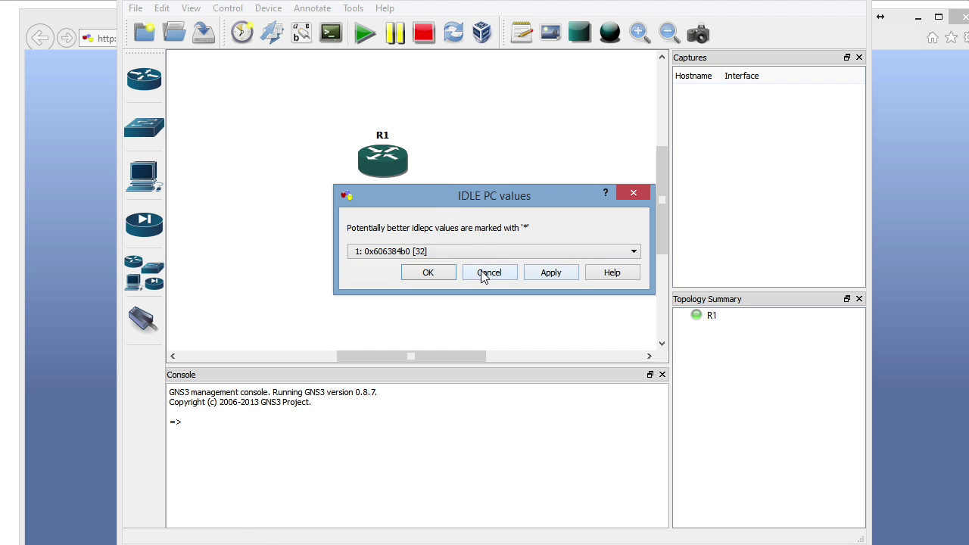
click(486, 276)
Recalculate R1's Idle PC, apply the starred value 0x606384d8, and open Task Manager
right_click(392, 162)
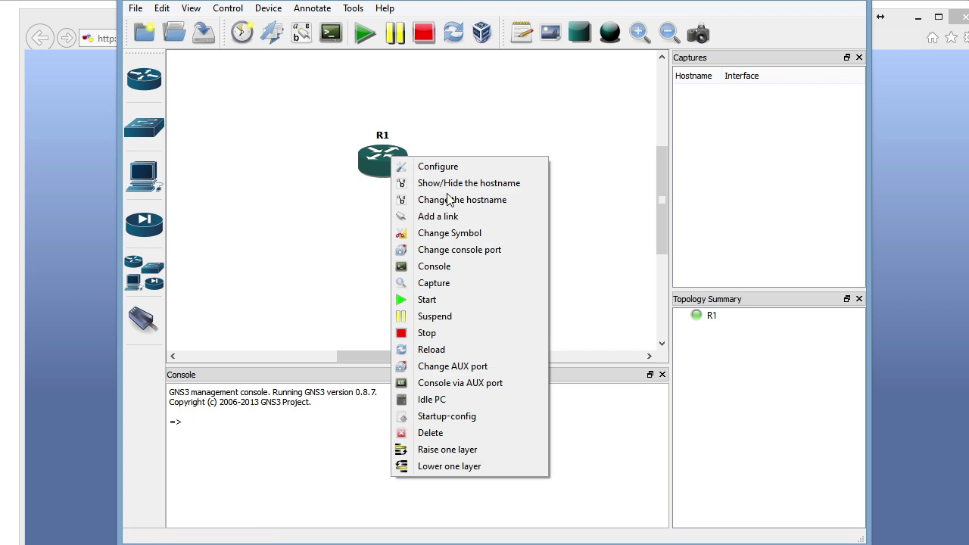
click(477, 399)
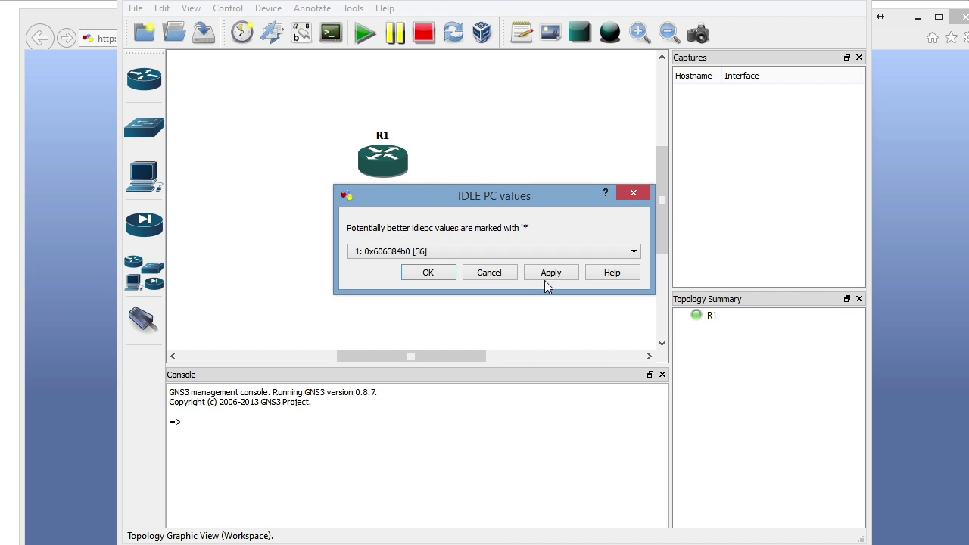
click(553, 255)
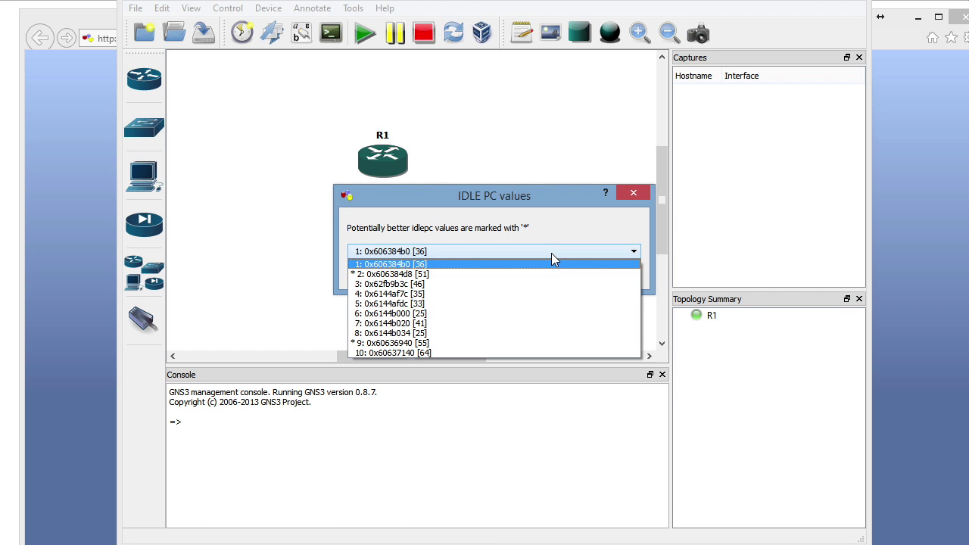
click(385, 274)
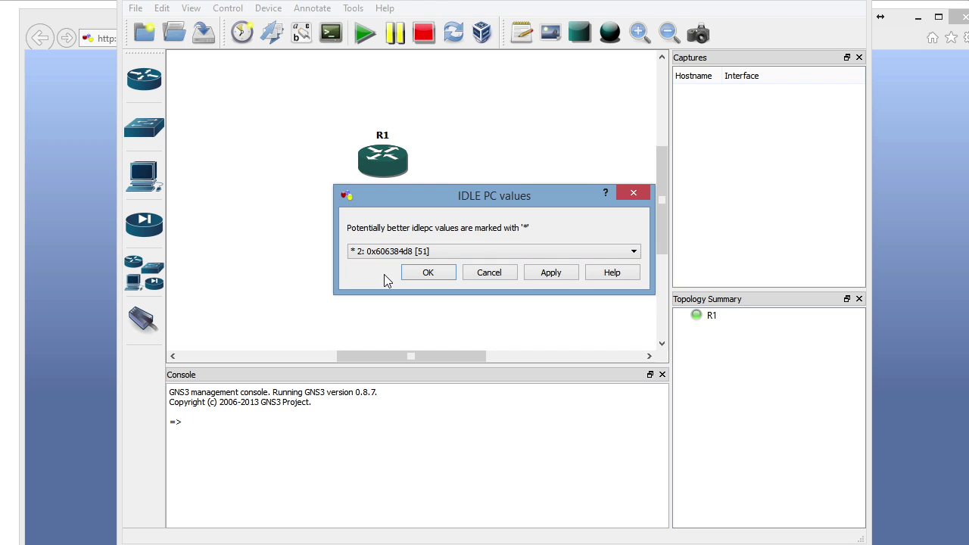
click(424, 272)
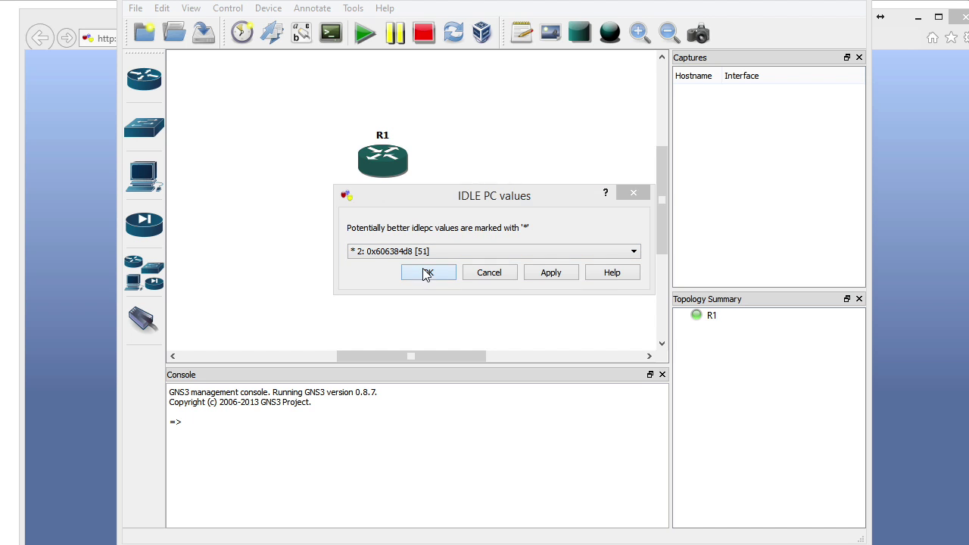
click(584, 268)
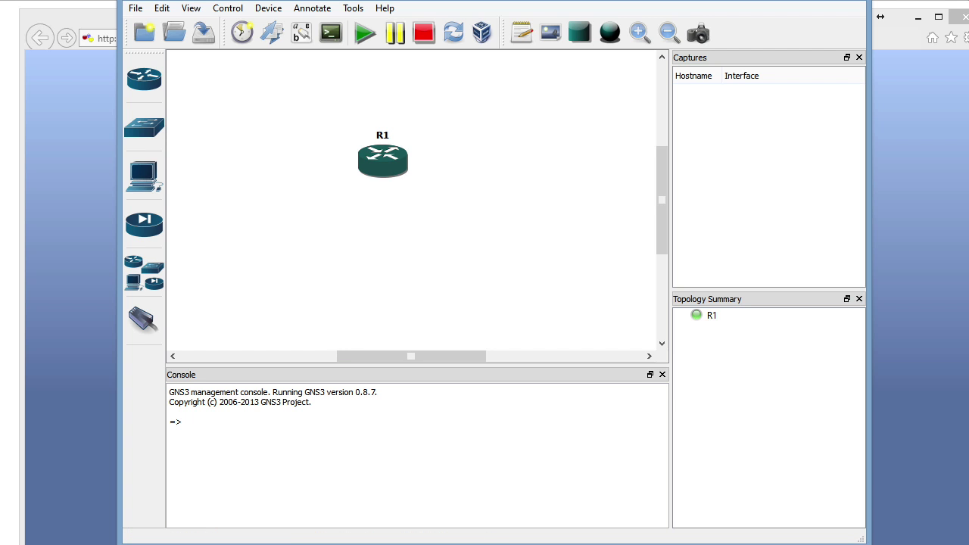
right_click(648, 509)
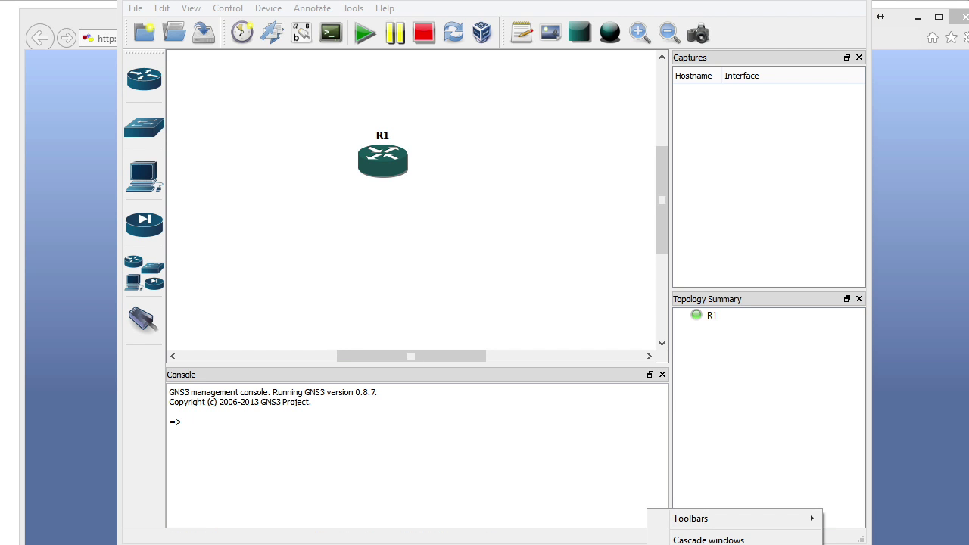
key(ctrl+shift+Escape)
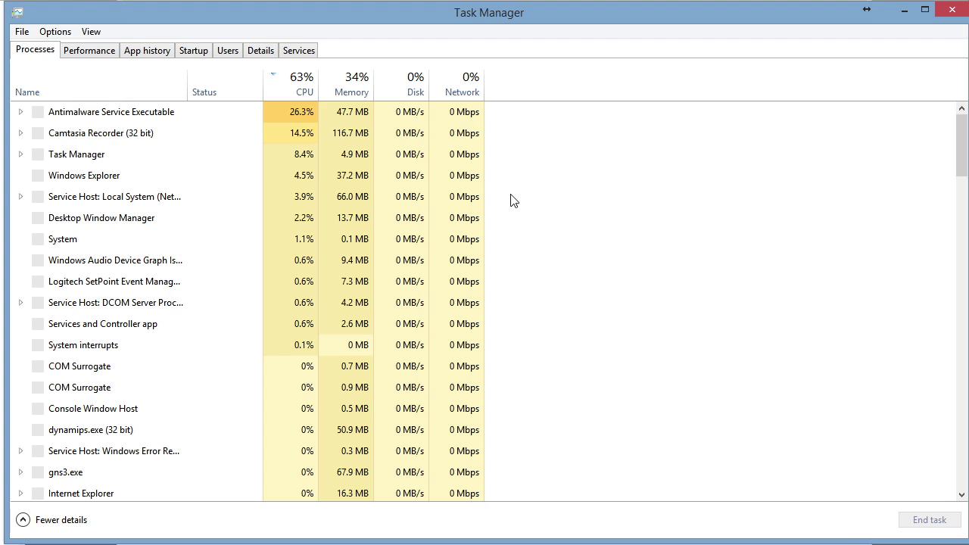
Review CPU and disk usage on Task Manager's Performance tab, then close it
click(99, 53)
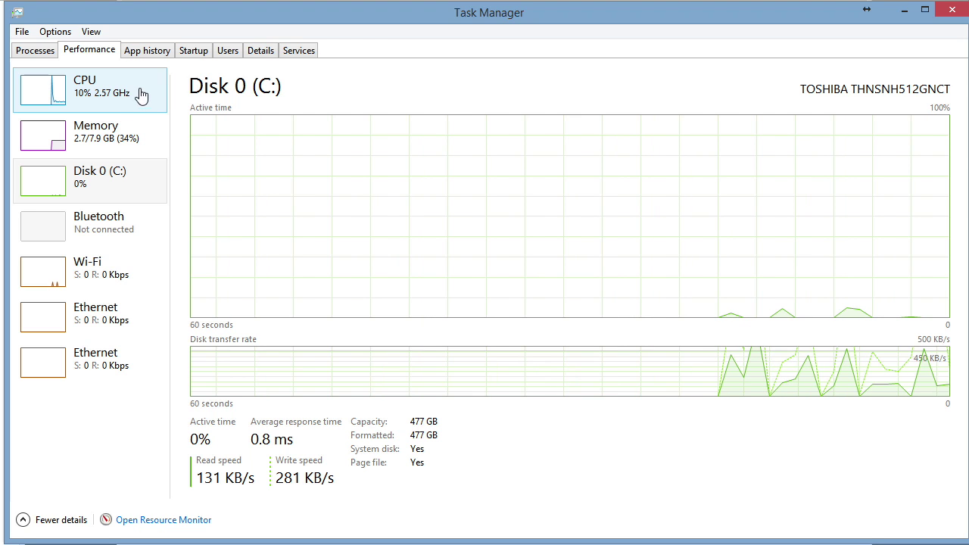
click(953, 11)
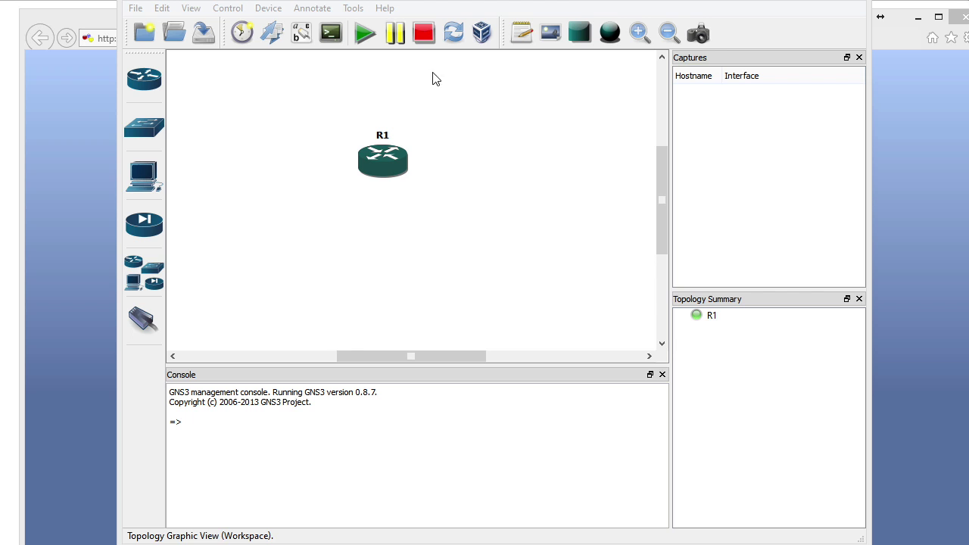
Stop all devices and delete router R1 from the topology
click(425, 39)
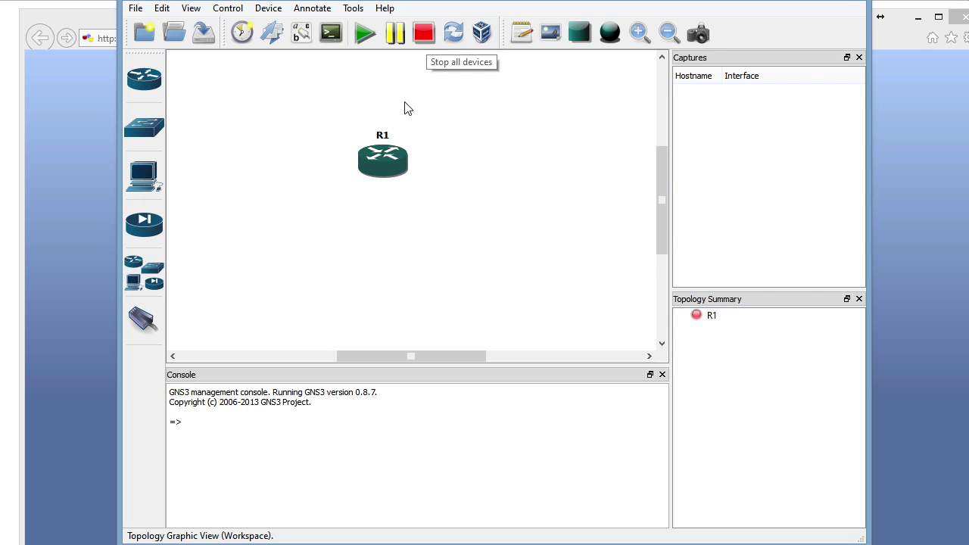
right_click(390, 152)
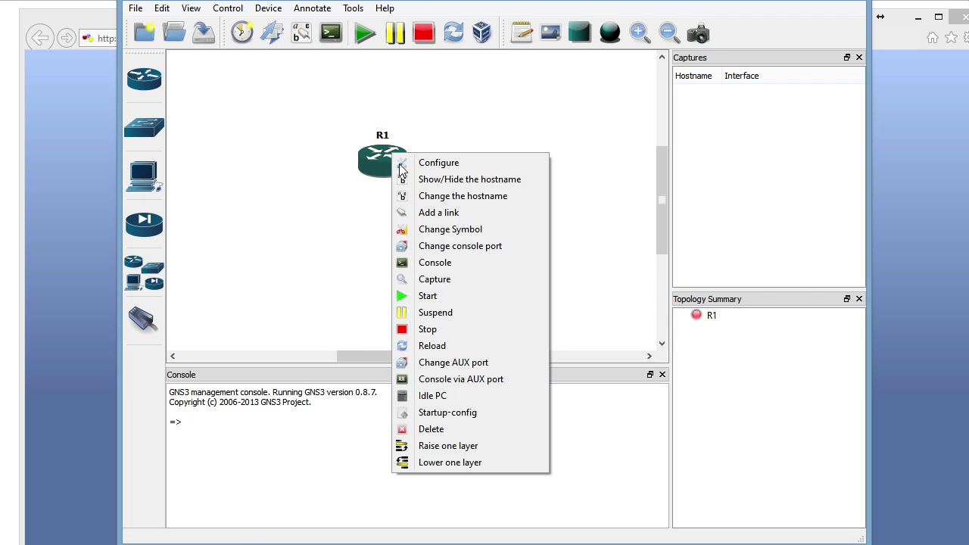
click(472, 429)
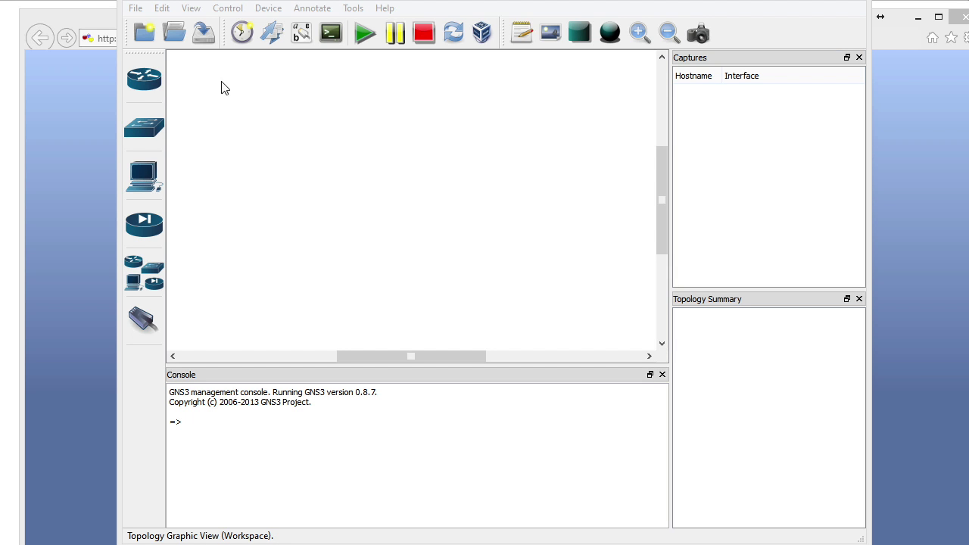
click(159, 8)
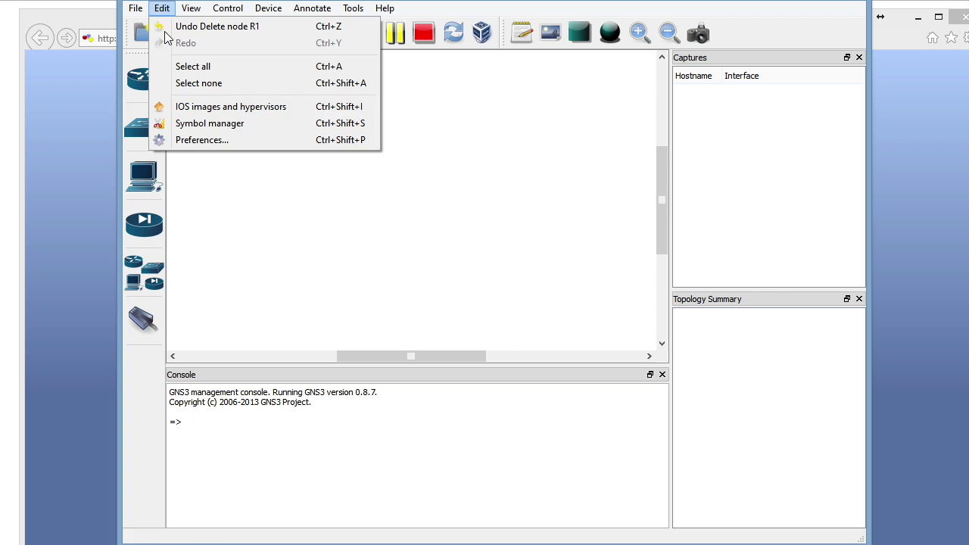
Apply the ASA 8.4(2) preconfiguration in Qemu's ASA settings (1024 MiB RAM, 6 e1000 NICs)
click(212, 141)
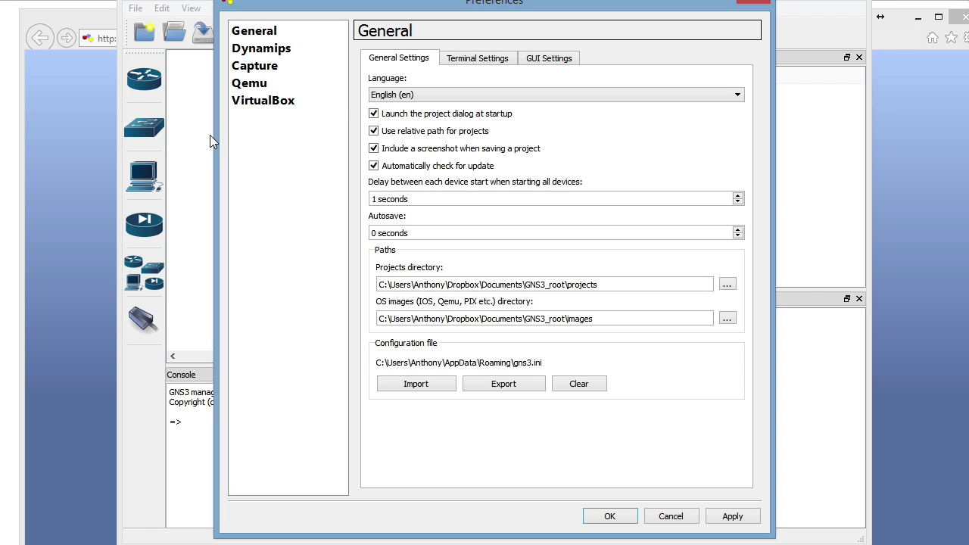
click(250, 85)
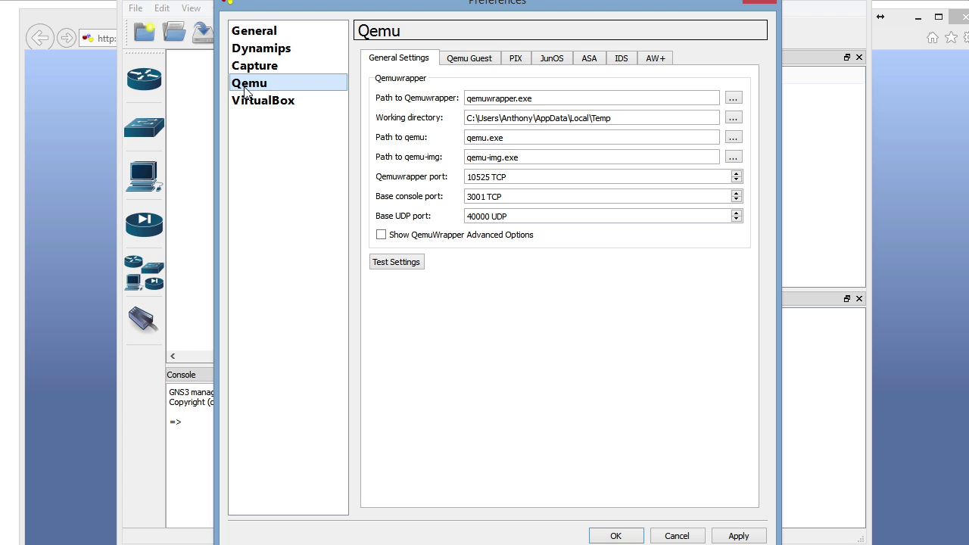
click(593, 62)
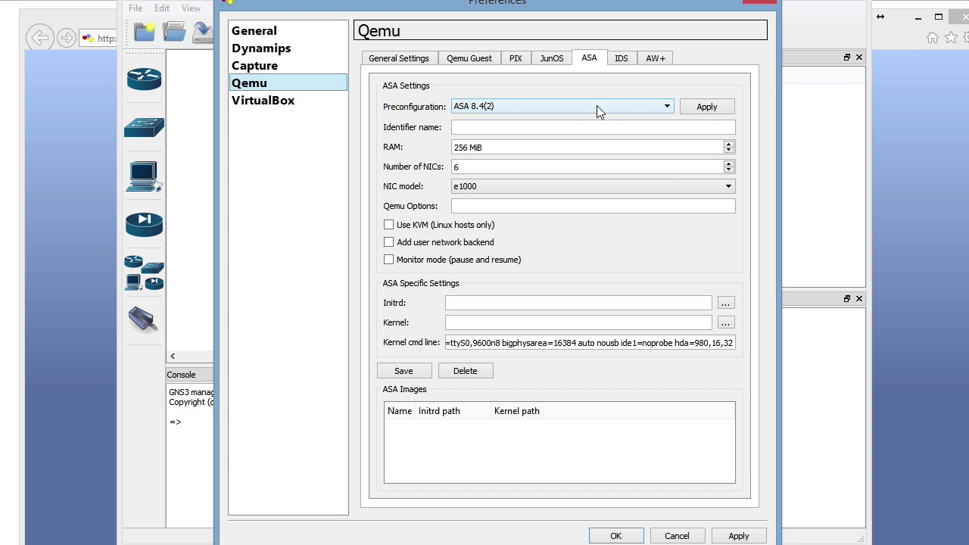
click(663, 110)
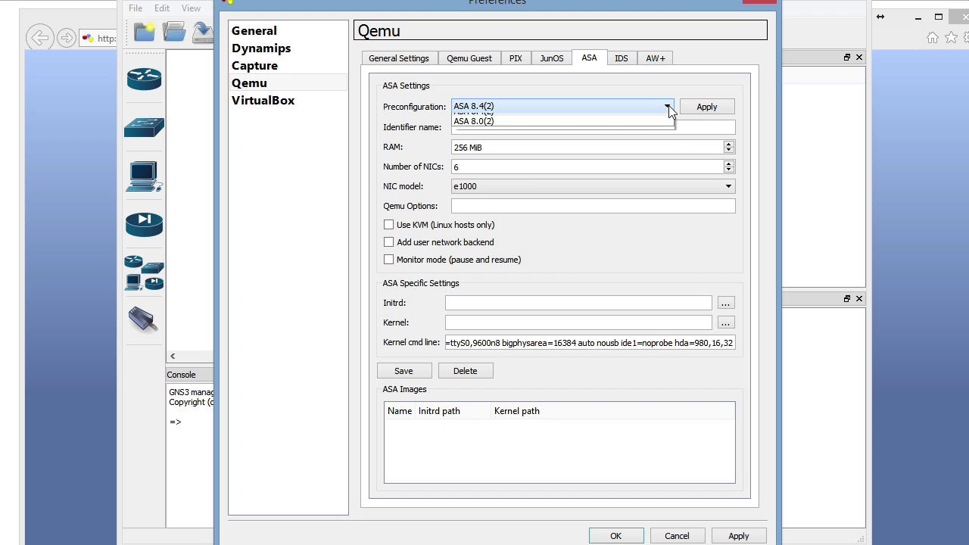
click(493, 120)
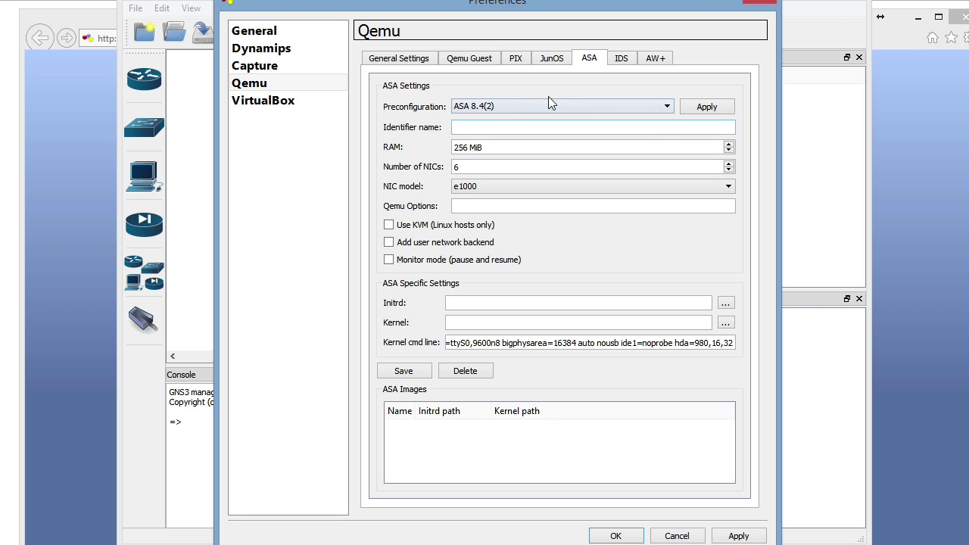
click(705, 109)
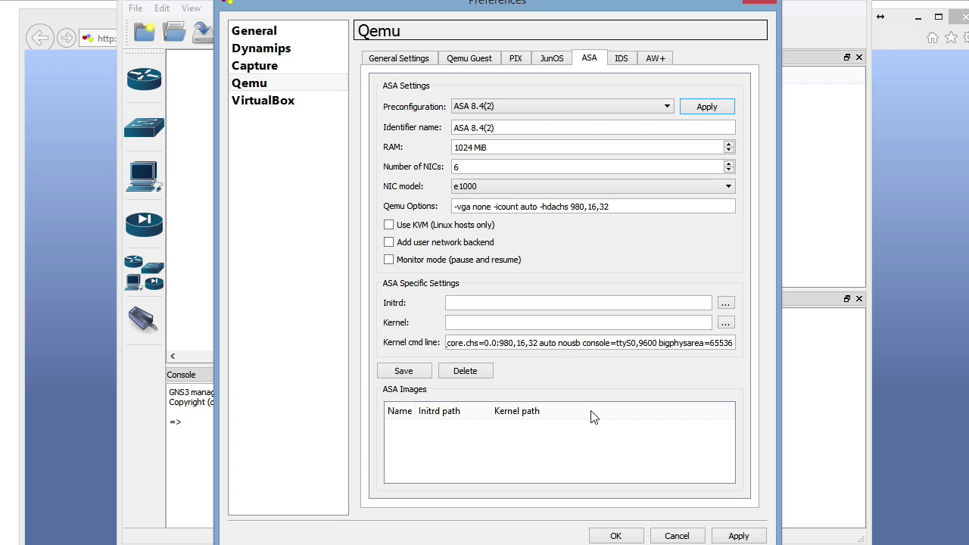
Save the ASA 8.4(2) image with asa842-initrd.gz and asa842-vmlinuz, then close Preferences
click(725, 304)
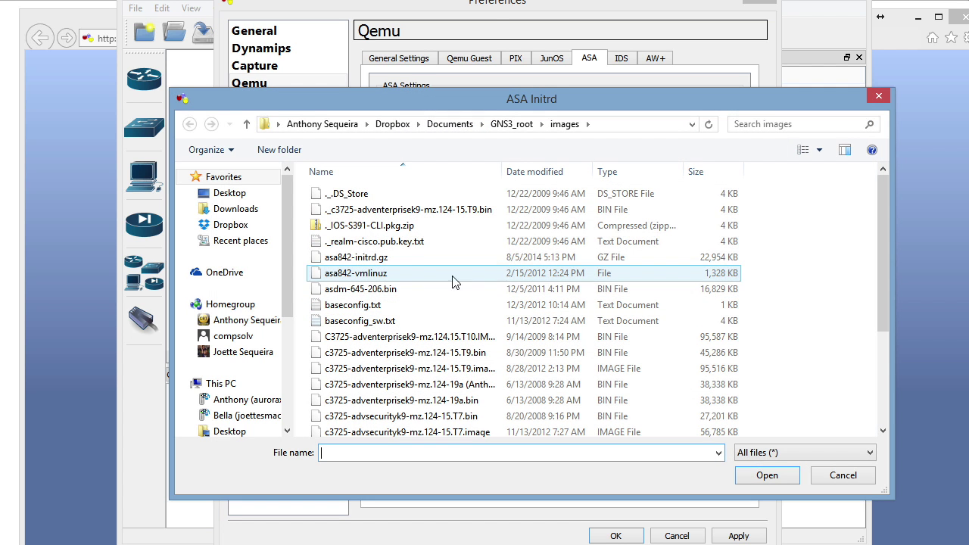
click(388, 258)
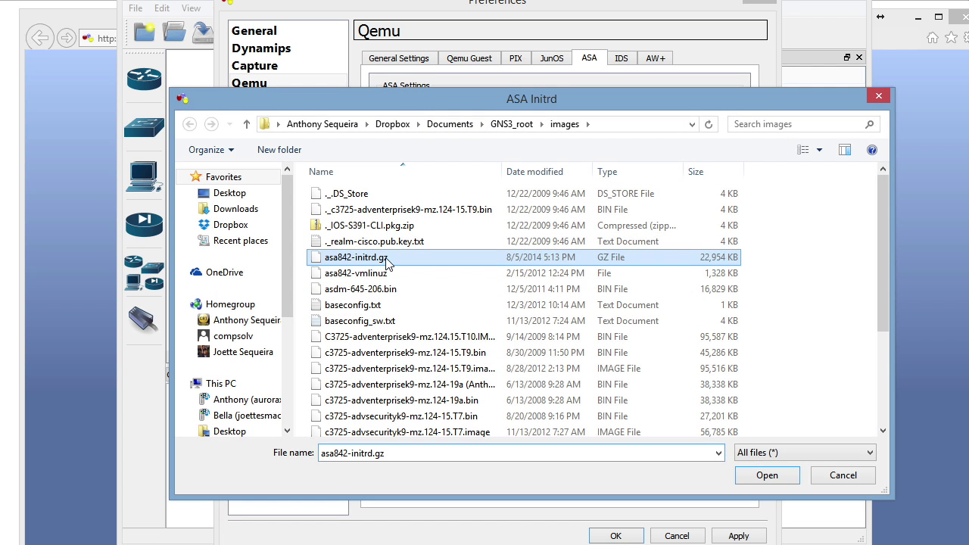
click(767, 472)
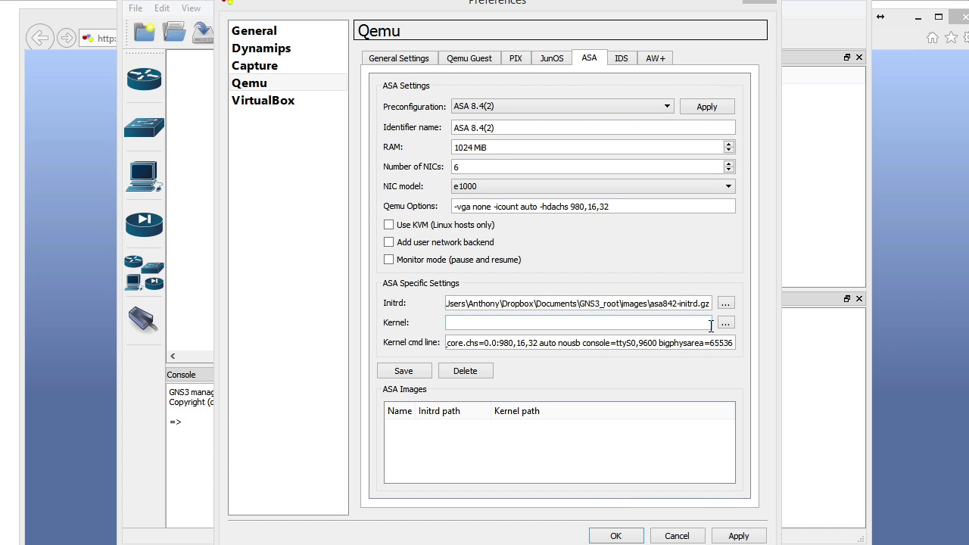
click(731, 323)
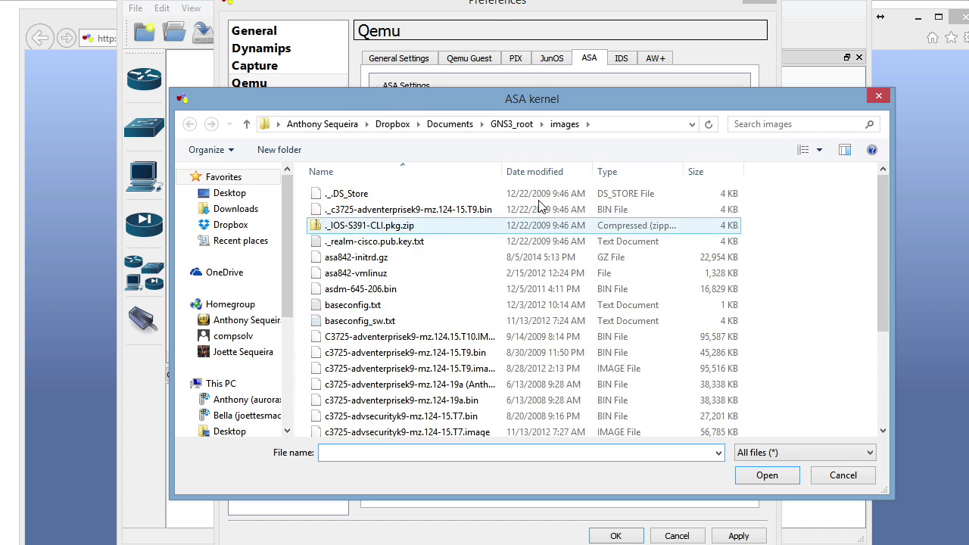
click(364, 274)
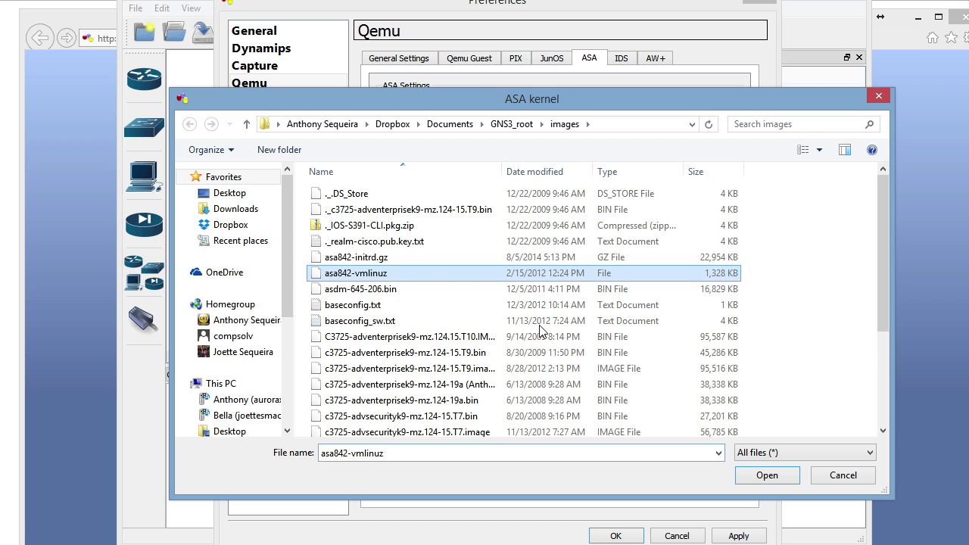
click(767, 475)
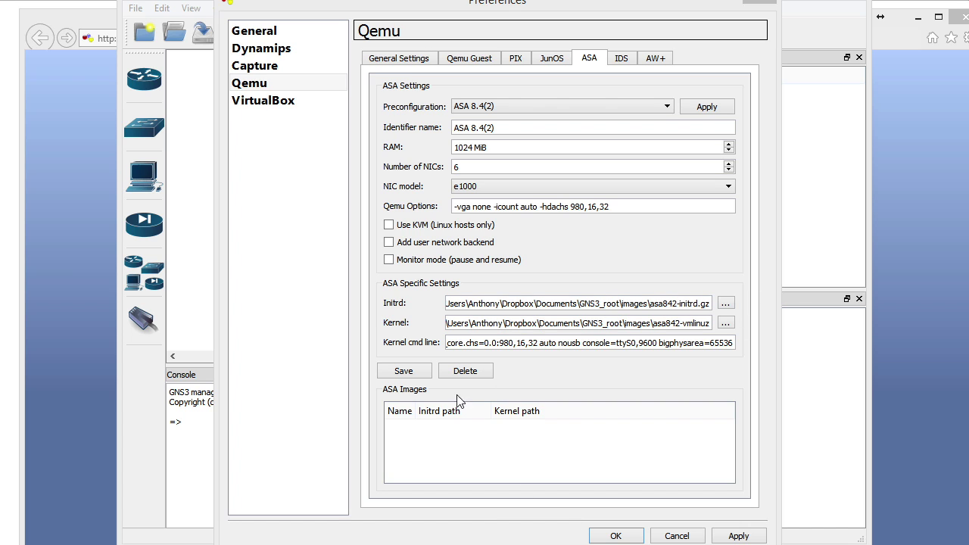
click(413, 370)
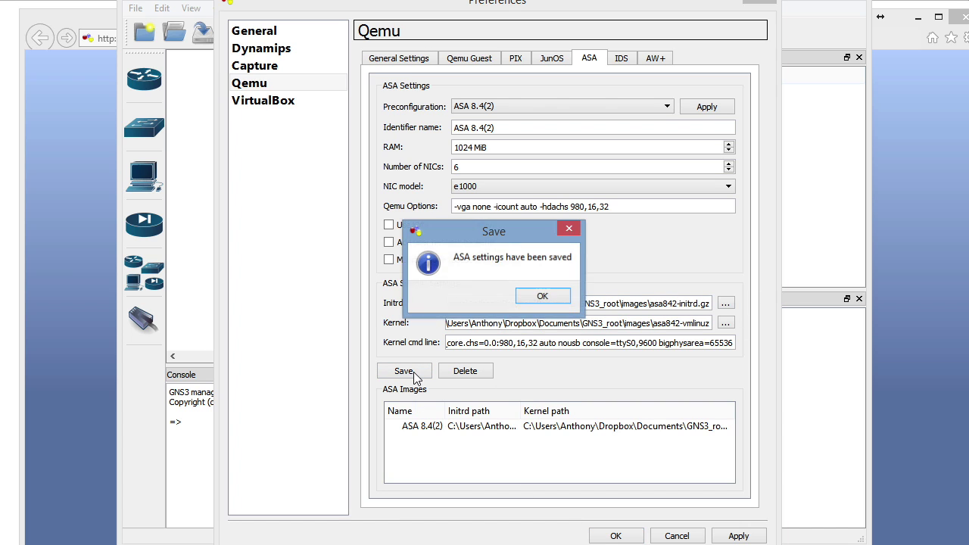
click(564, 299)
click(466, 429)
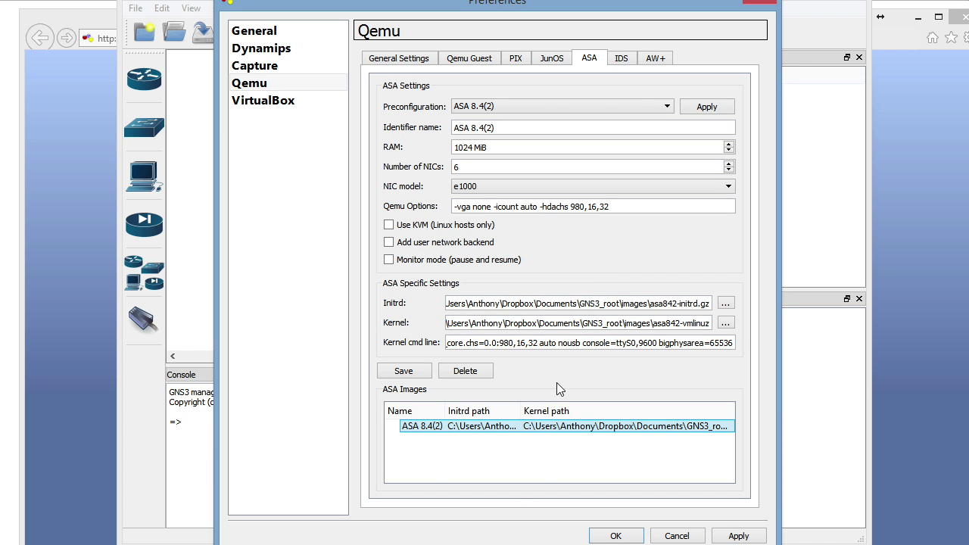
click(615, 537)
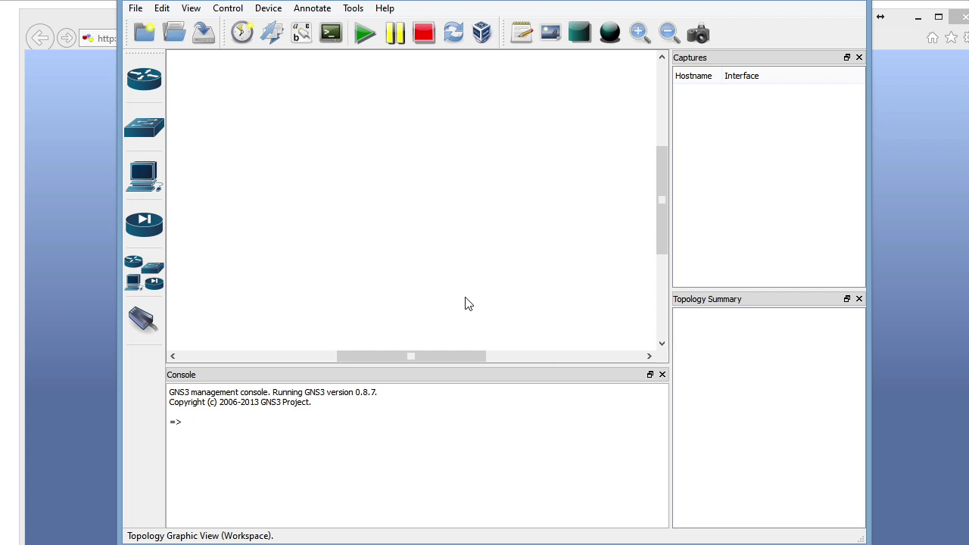
Place c7200 router R2 and ASA firewall ASA1 side by side on the canvas
click(151, 82)
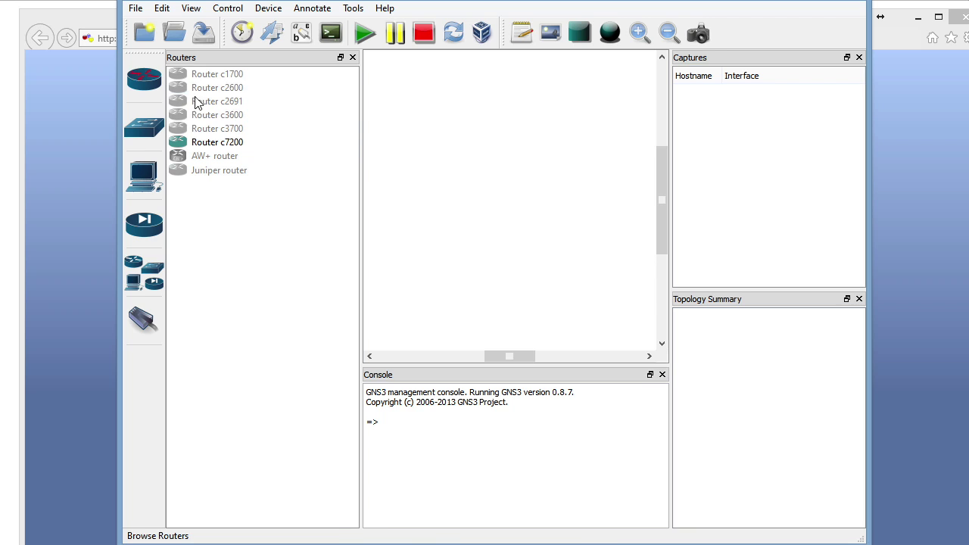
drag(217, 141, 402, 173)
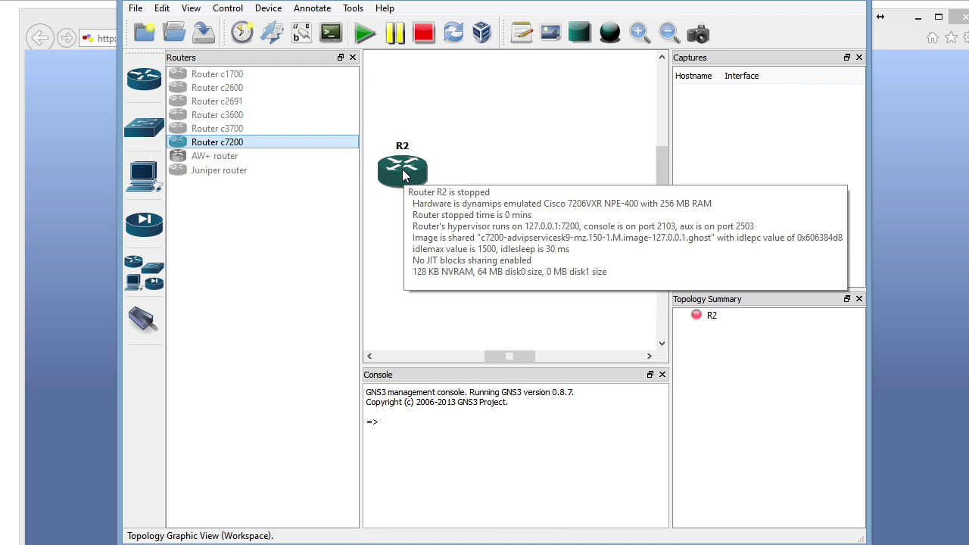
click(144, 222)
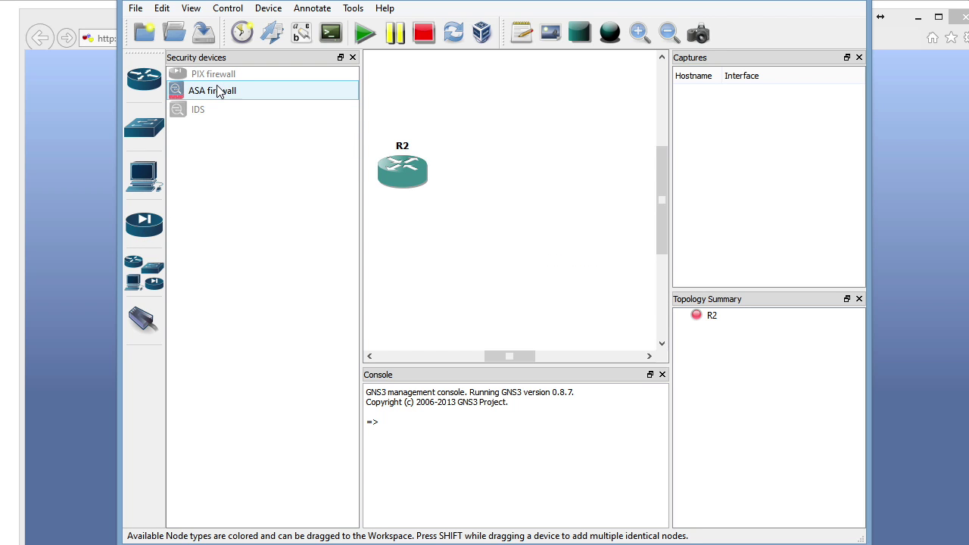
drag(218, 90, 523, 172)
click(144, 320)
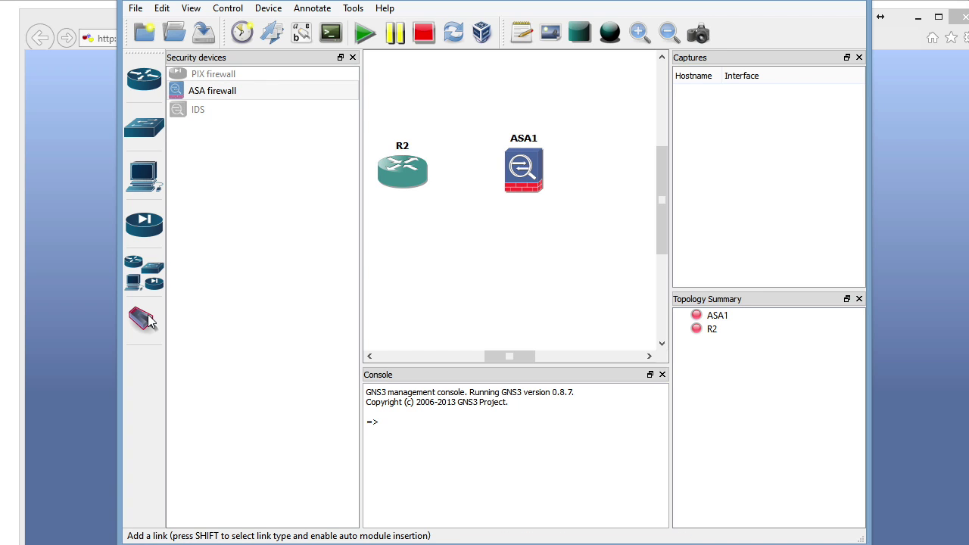
Connect R2 to ASA1 with a GigaEthernet link
click(149, 319)
click(198, 324)
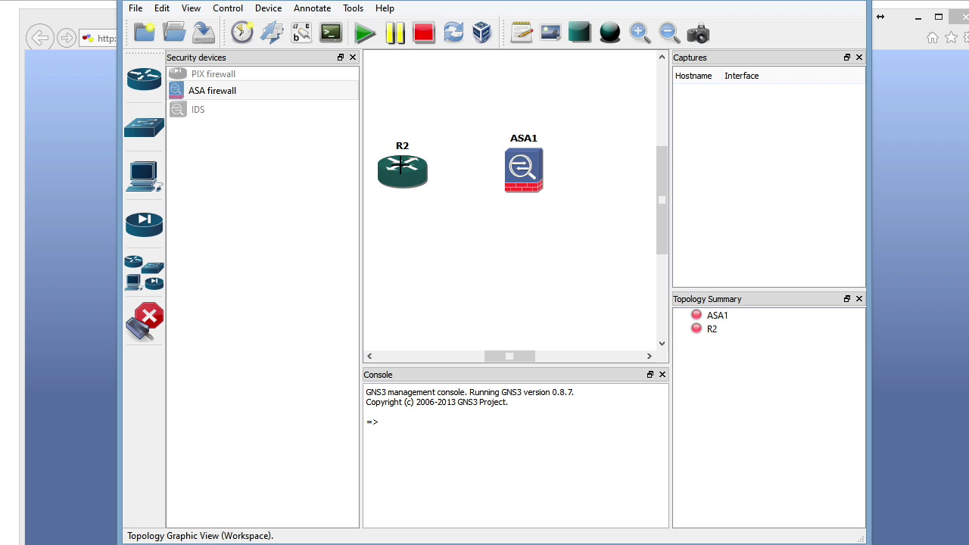
click(403, 165)
click(521, 163)
click(540, 182)
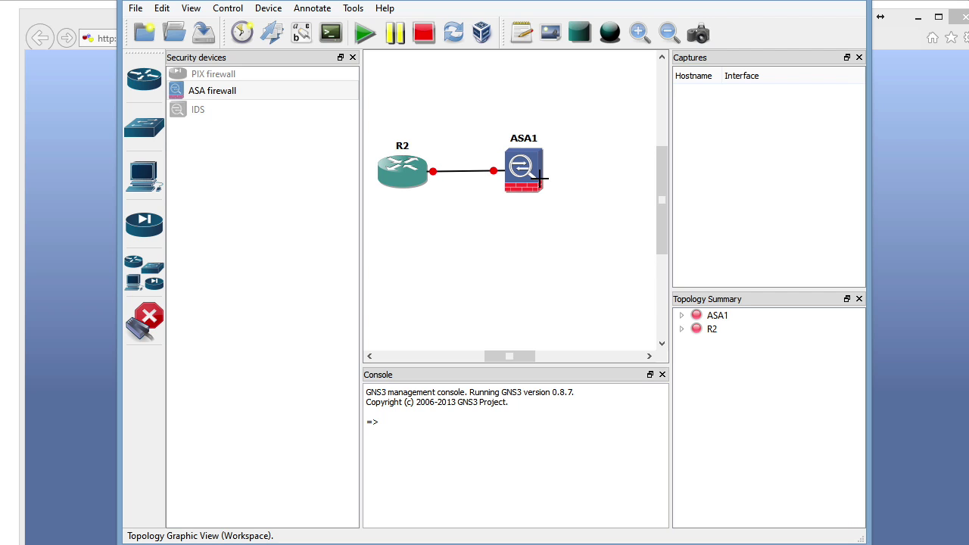
Start all devices and allow qemu through Windows Firewall, including public networks
click(366, 44)
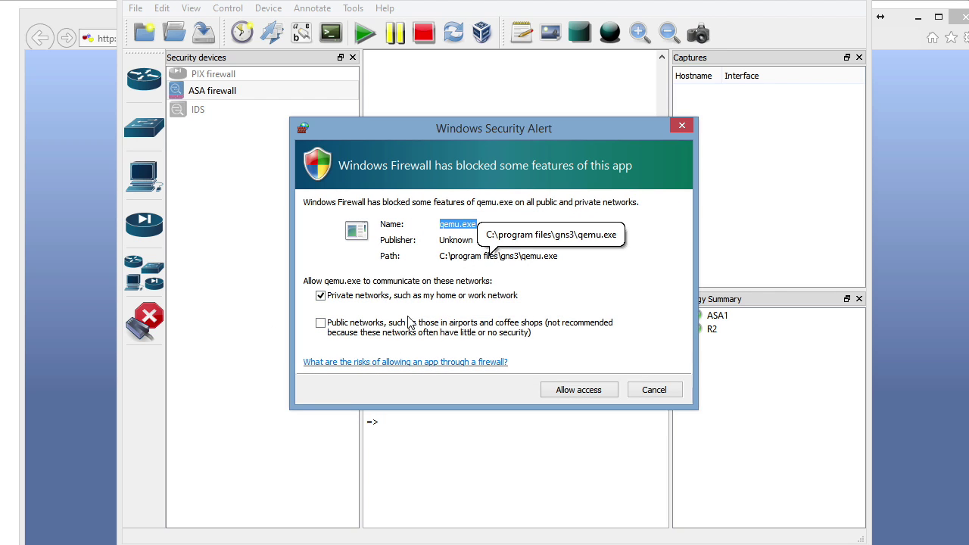
click(320, 323)
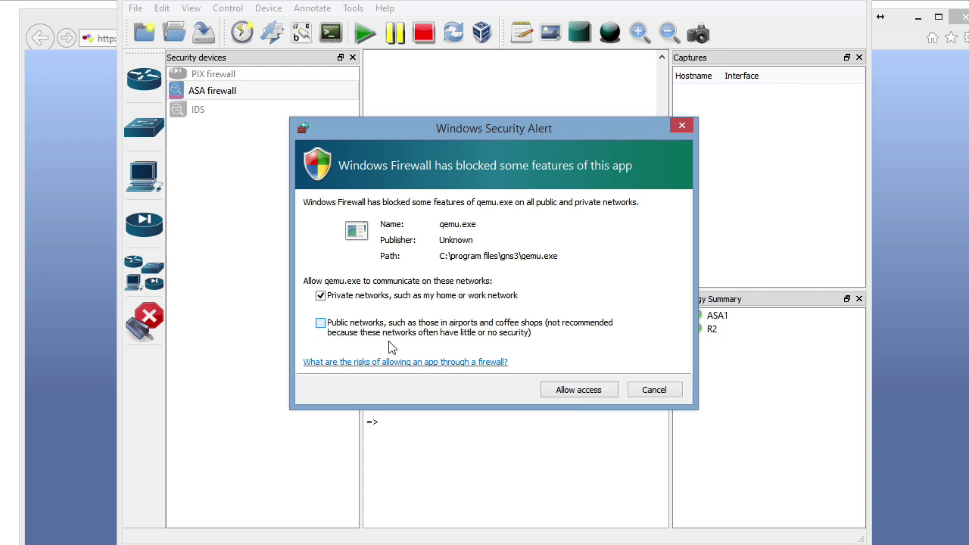
click(579, 390)
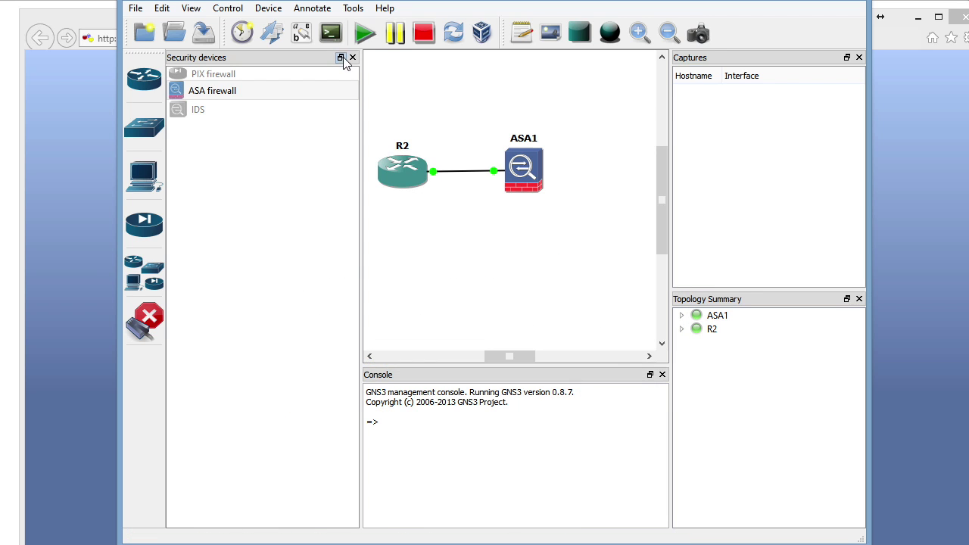
click(352, 57)
click(161, 318)
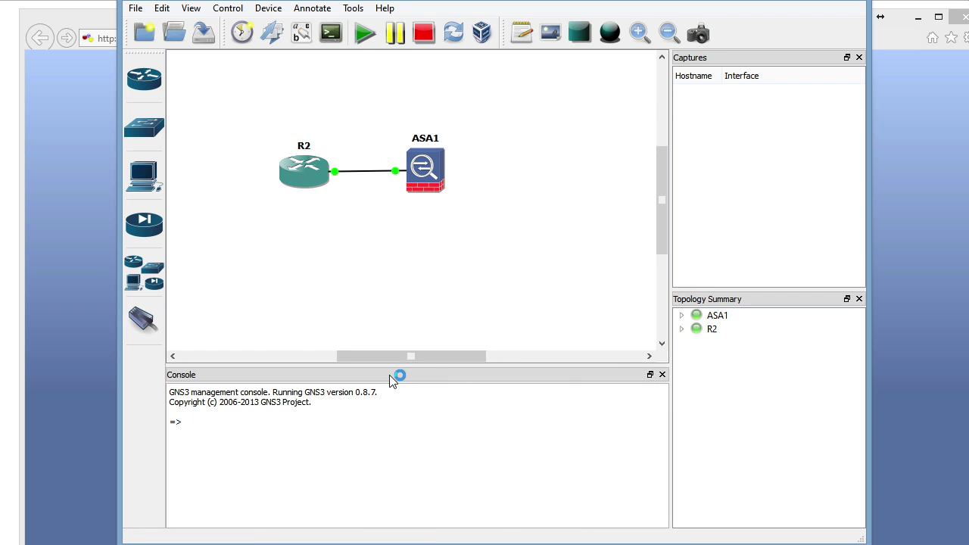
Open R2's console and wake it to a fresh prompt after boot
right_click(302, 171)
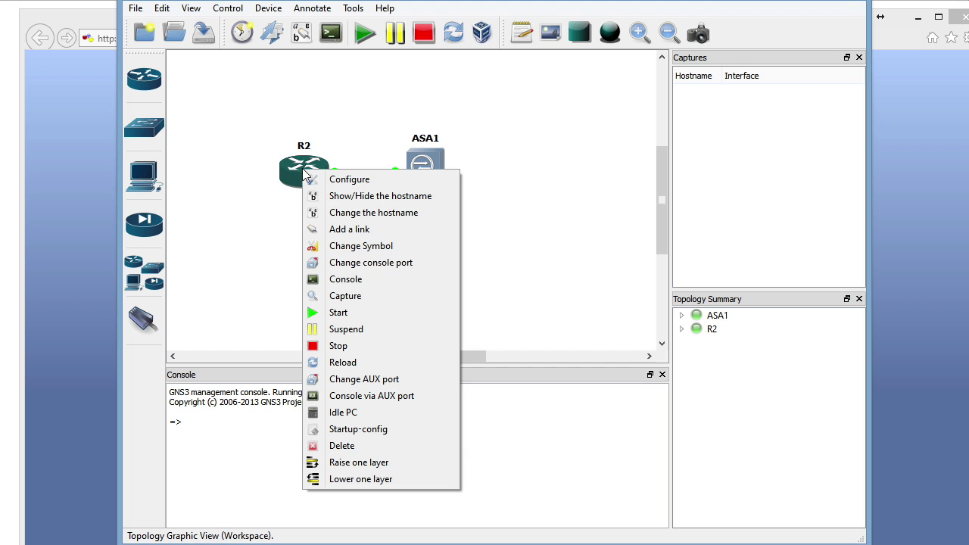
click(375, 280)
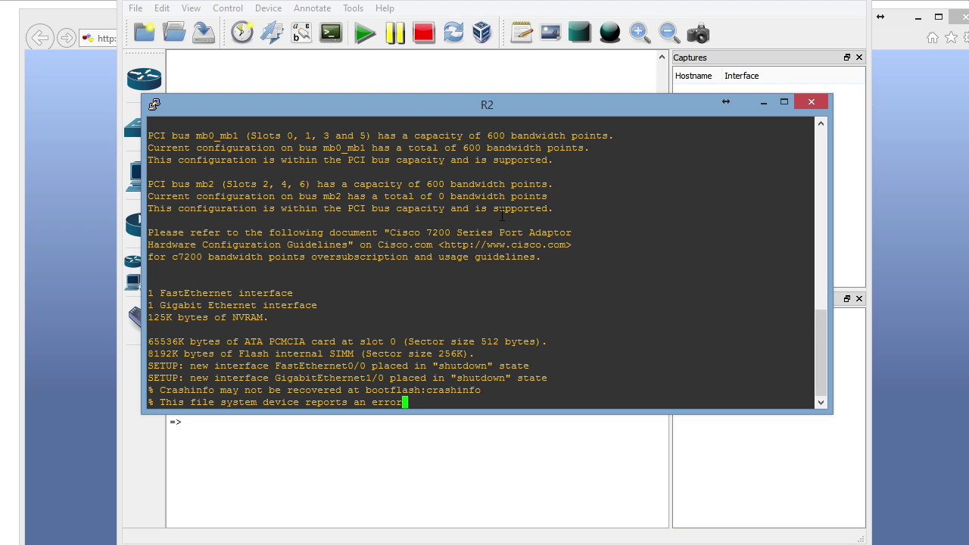
key(Return)
key(Return)
key(Return)
key(Return)
key(Return)
key(Return)
key(Return)
key(Return)
key(Return)
key(Return)
key(Return)
key(Return)
key(Return)
key(Return)
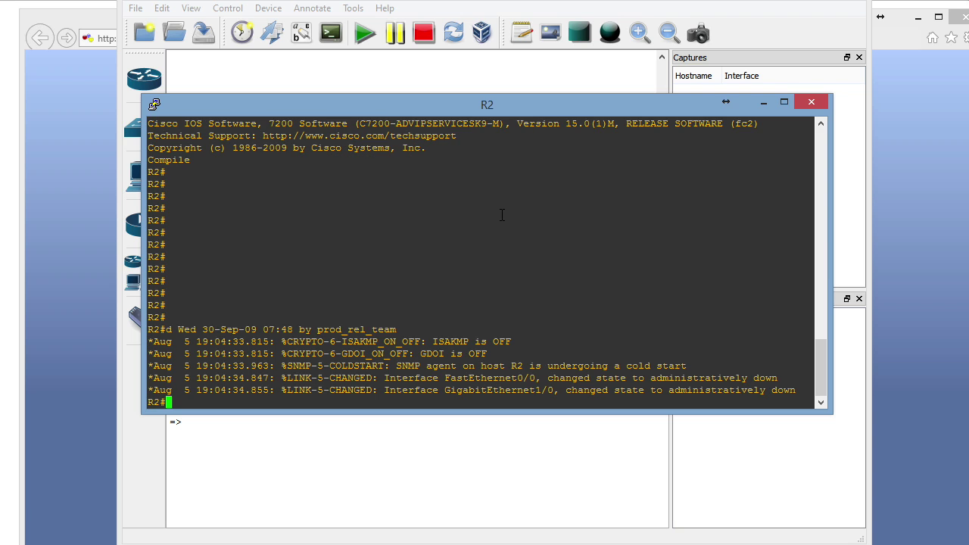
key(Return)
key(Return)
Give R2's GigabitEthernet1/0 address 10.10.10.1 255.255.255.0, enable it, and exit configuration
text(conf t)
key(Return)
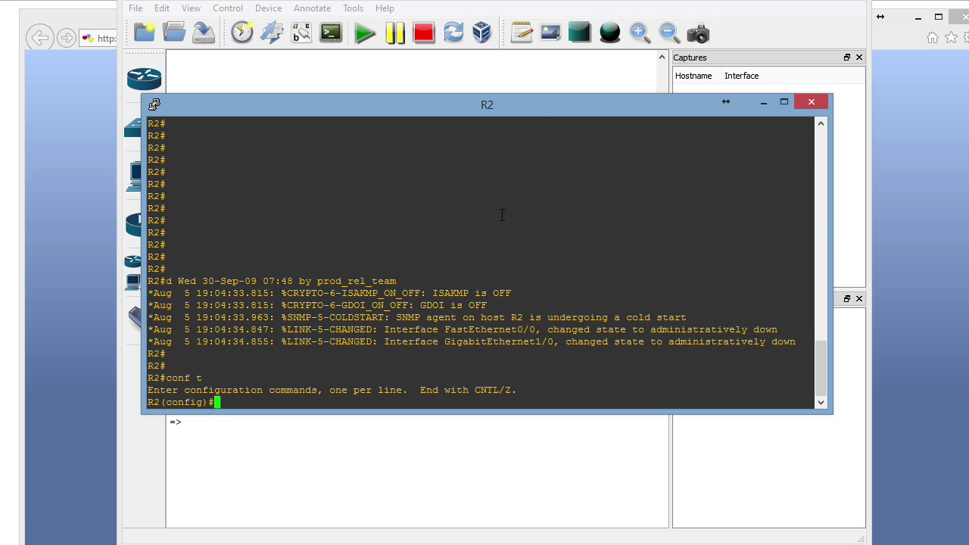
text(int gi1/0)
key(Return)
text(ip add)
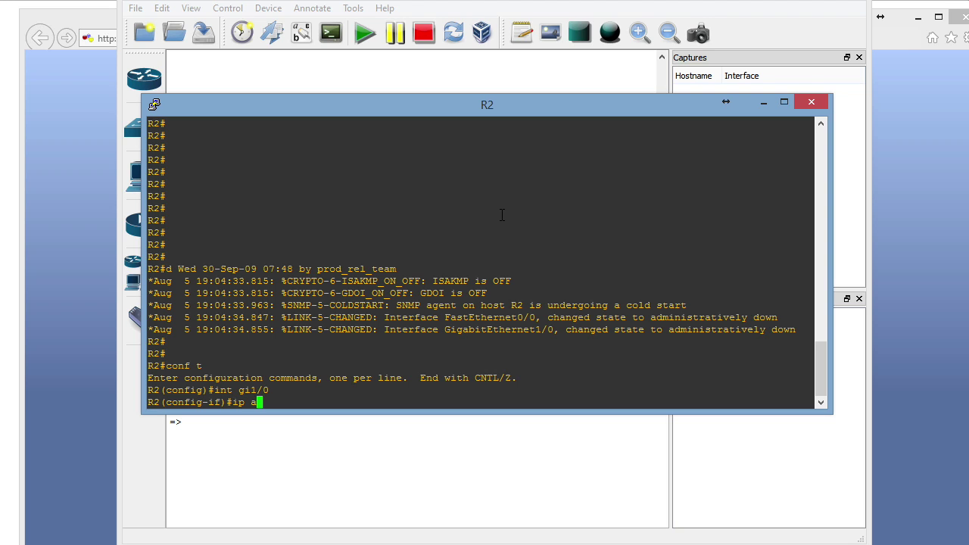
key(Tab)
text(10.10.1)
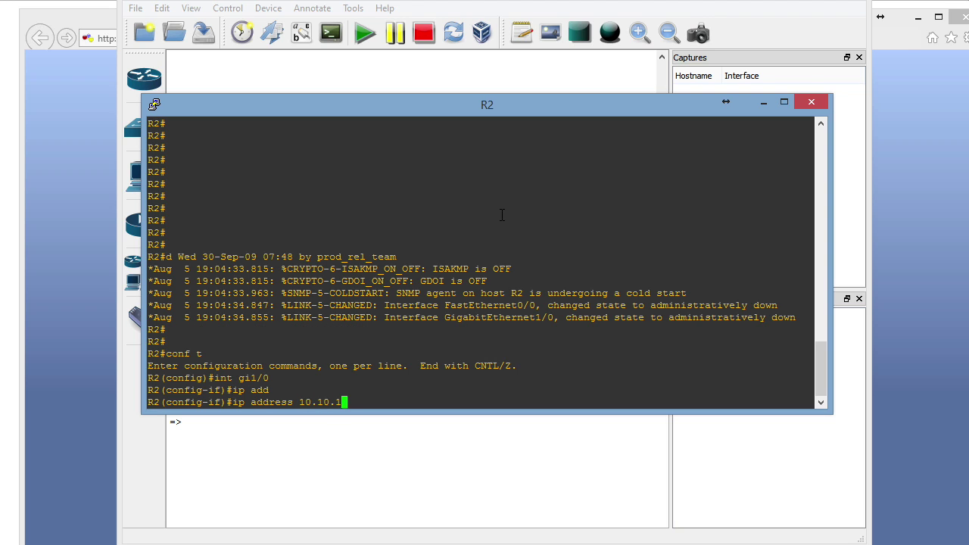
text(0.1 255.255.255.0)
key(Return)
text(no shut)
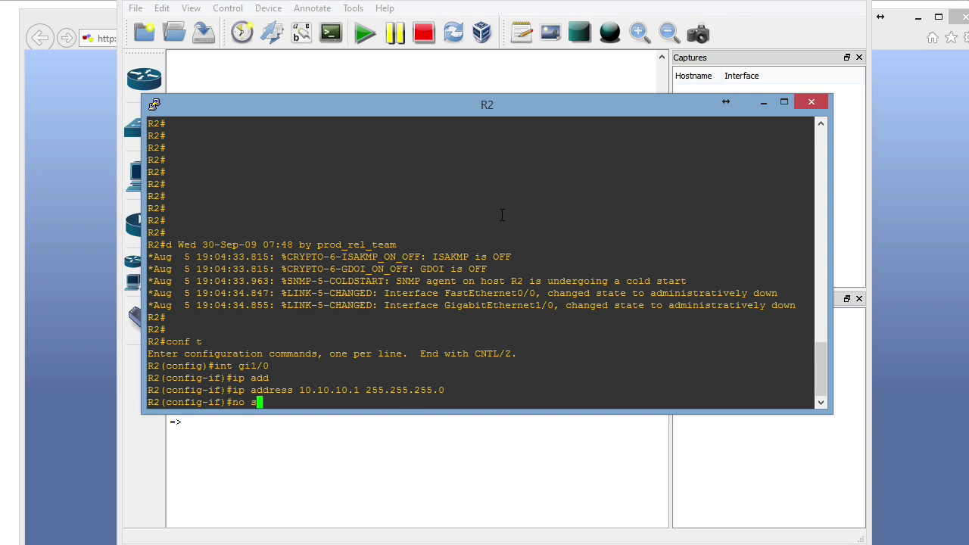
key(Return)
text(end)
key(Return)
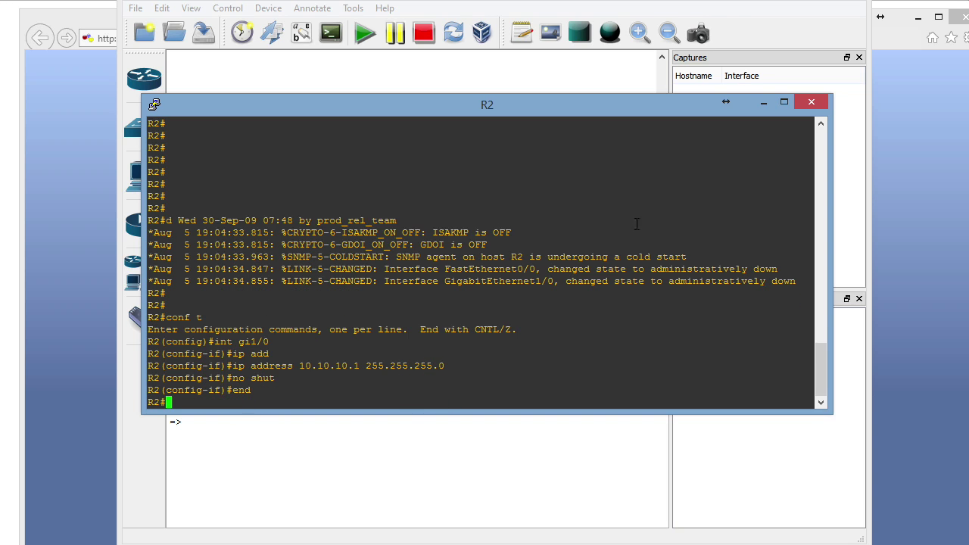
click(762, 106)
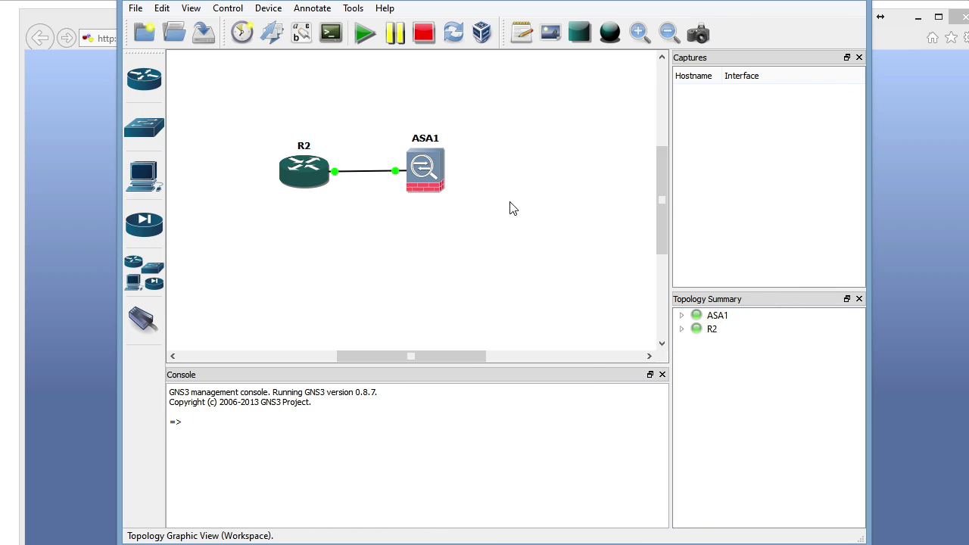
right_click(435, 174)
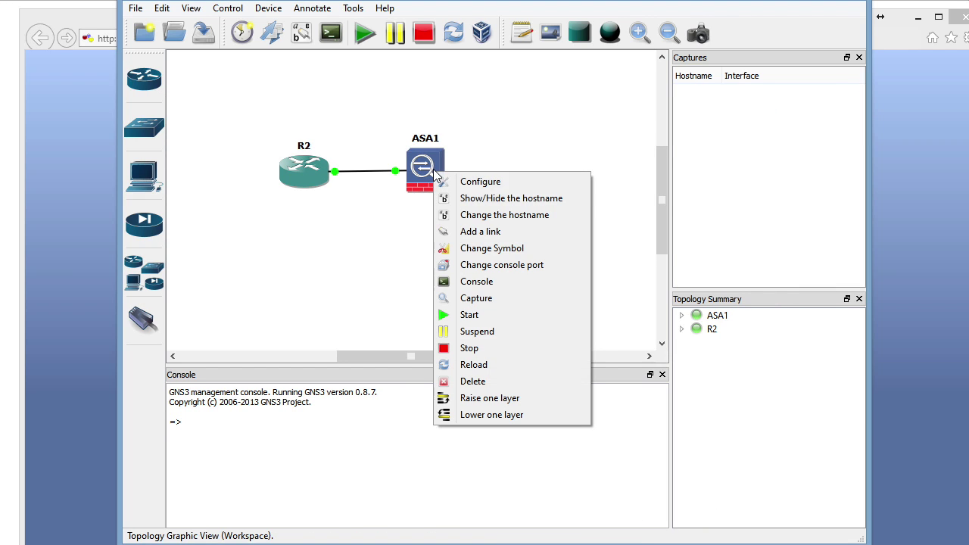
click(509, 283)
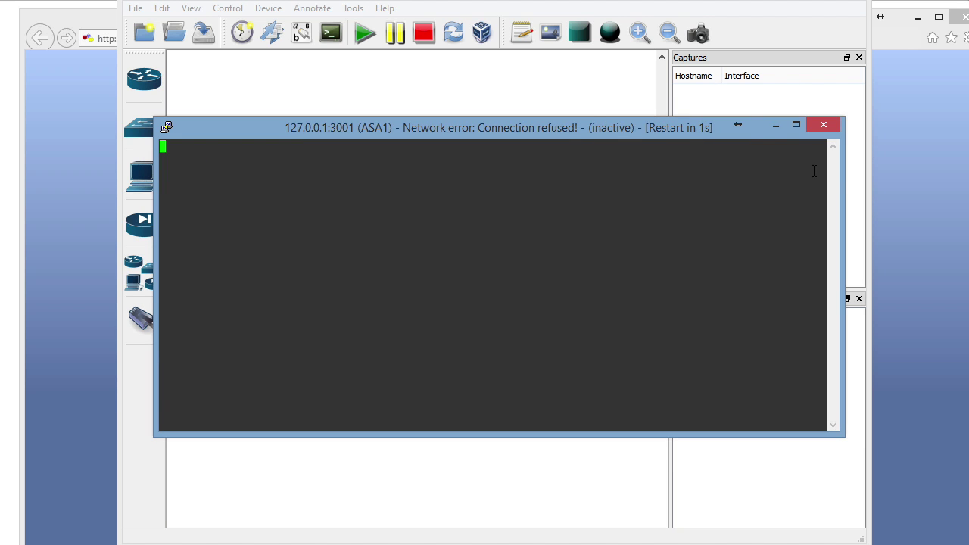
click(825, 125)
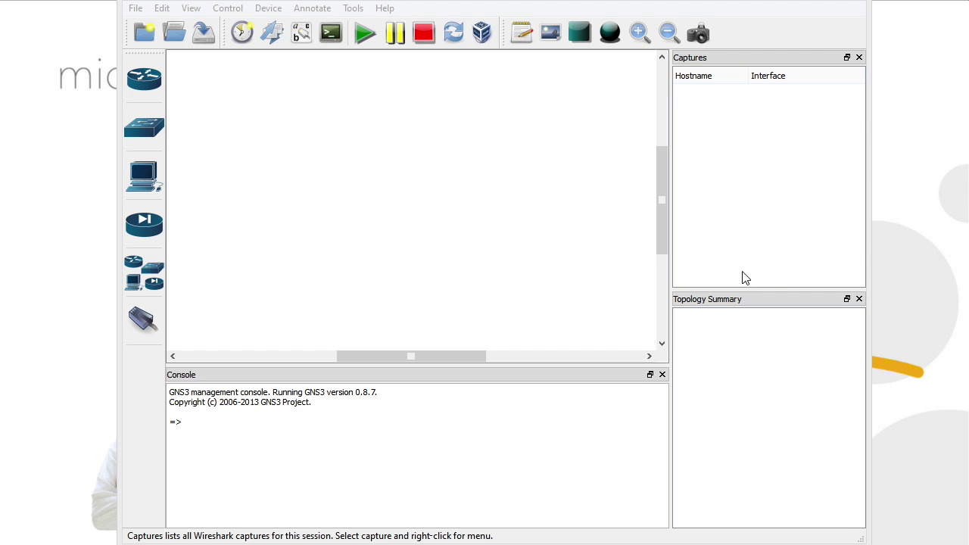
Place an ASA firewall (ASA1) and a c7200 router (R1) on the new project's canvas
click(145, 230)
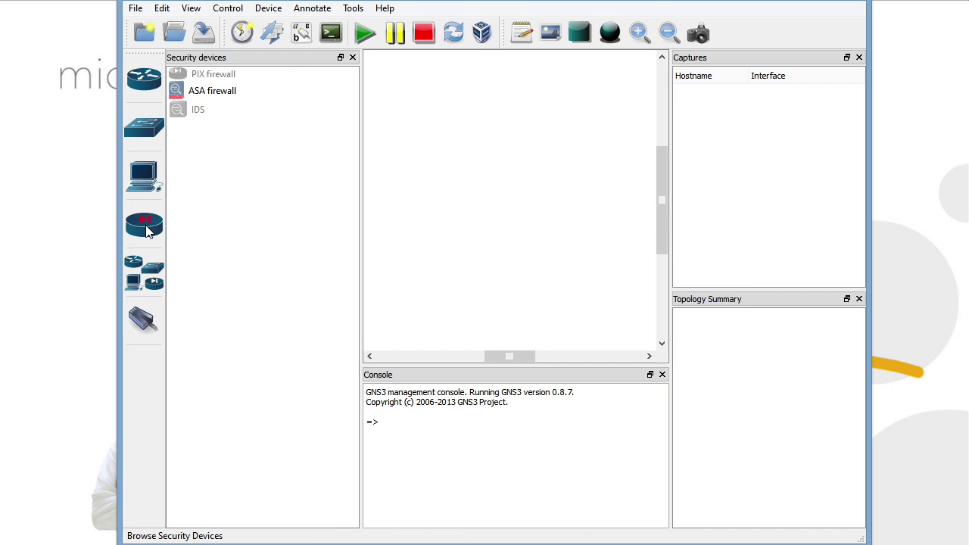
drag(242, 90, 530, 163)
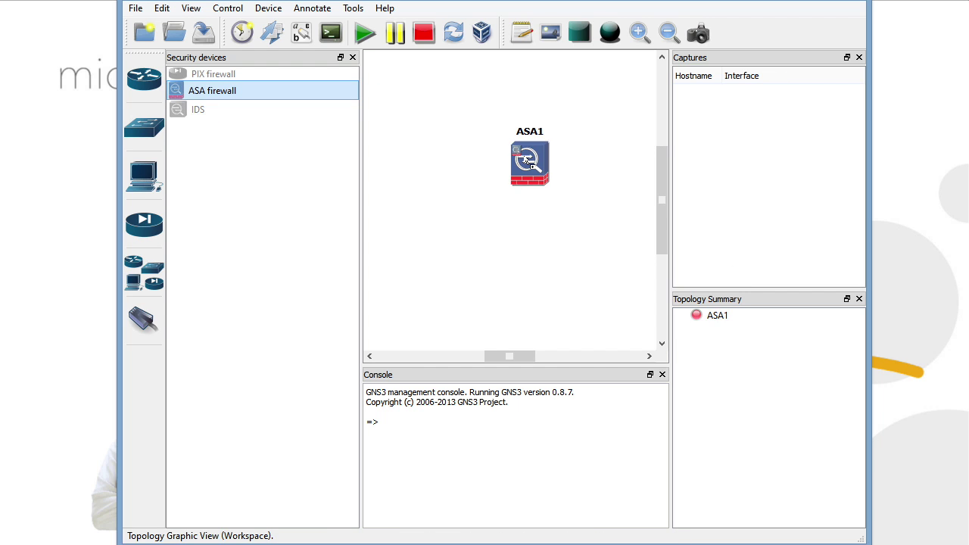
click(144, 78)
drag(216, 142, 389, 189)
click(352, 58)
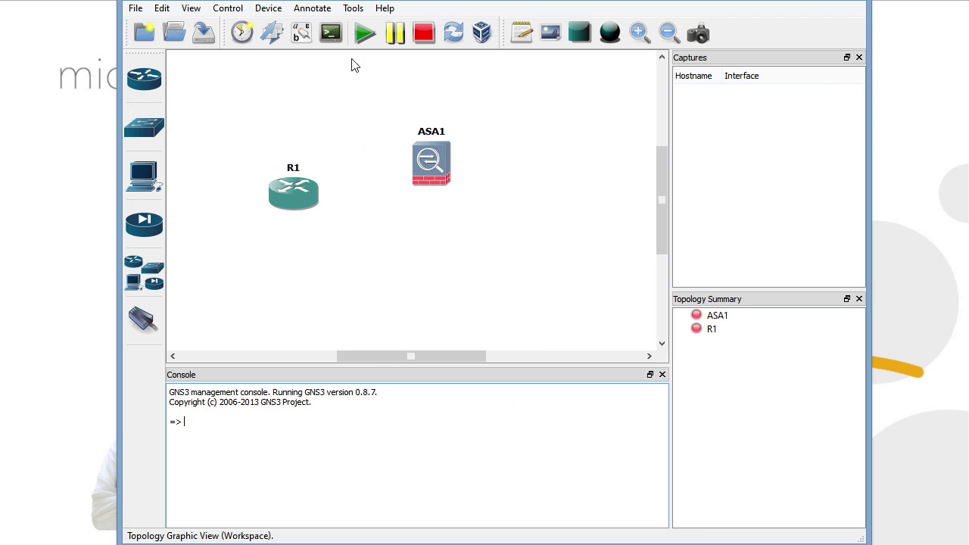
Link R1 to ASA1's e0 with a GigaEthernet link and start all devices
click(147, 320)
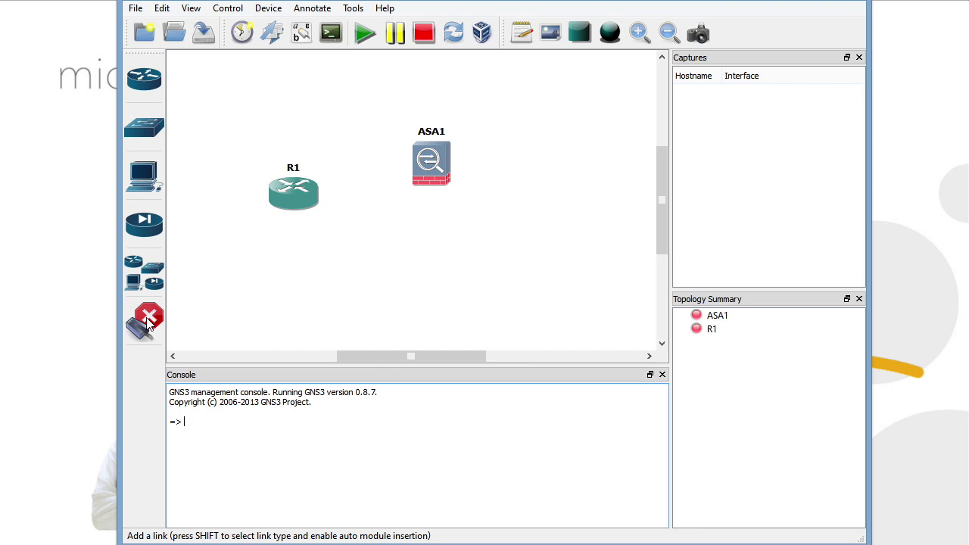
click(146, 320)
click(146, 320)
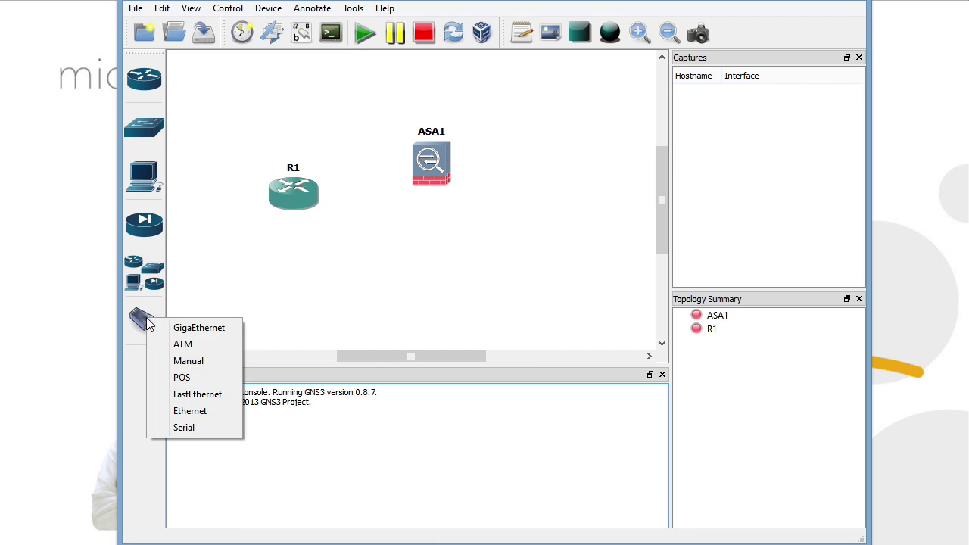
click(186, 329)
click(294, 193)
click(417, 165)
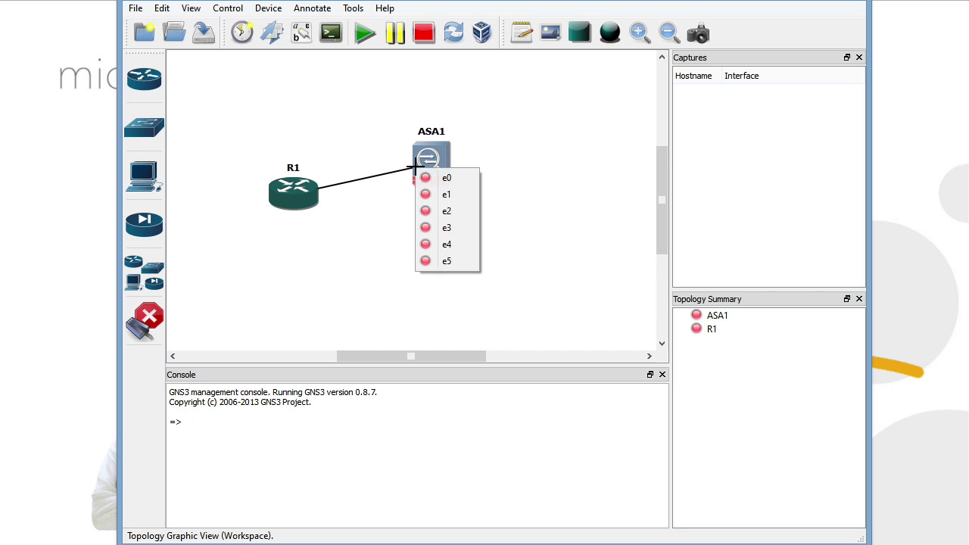
click(462, 179)
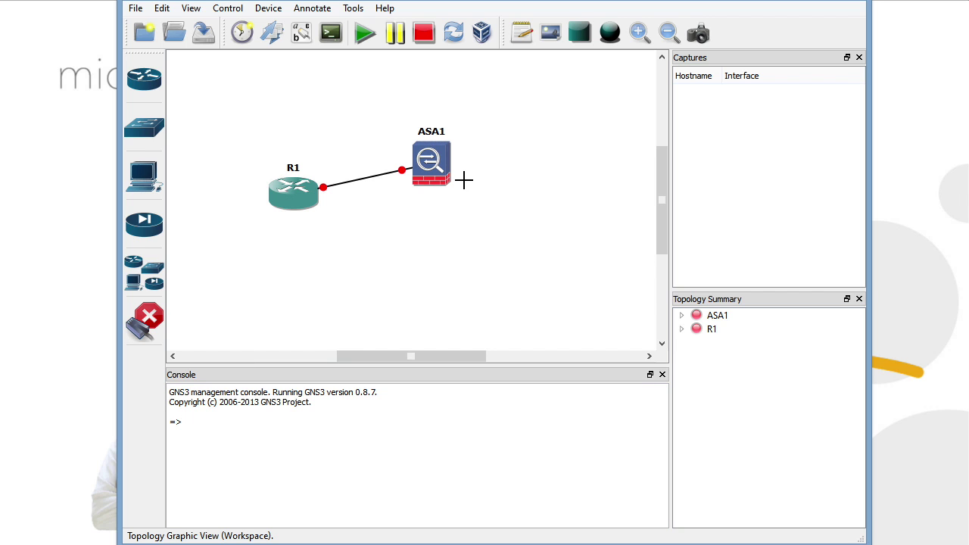
click(367, 41)
Open an ASA1 console session and minimize it, then bring up R1's device menu
click(148, 321)
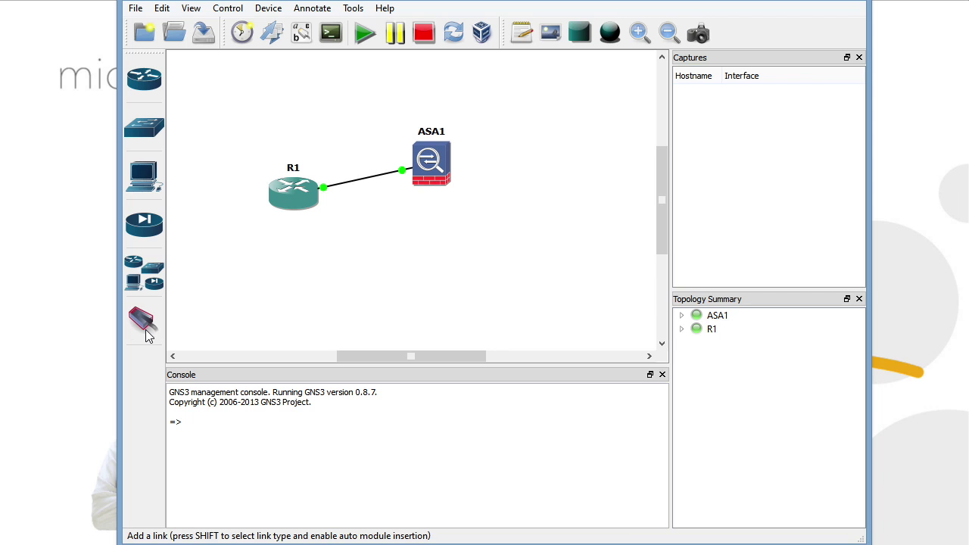
right_click(421, 162)
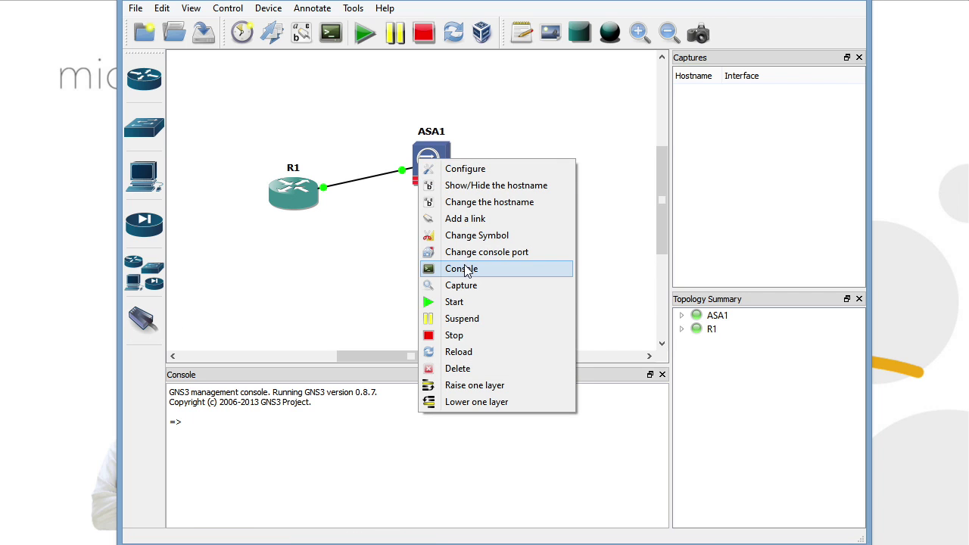
click(466, 270)
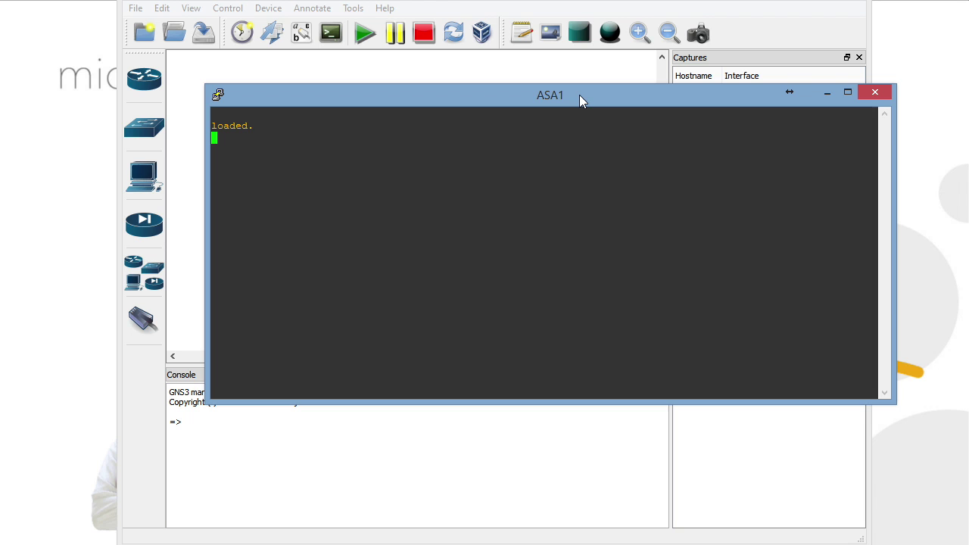
click(826, 92)
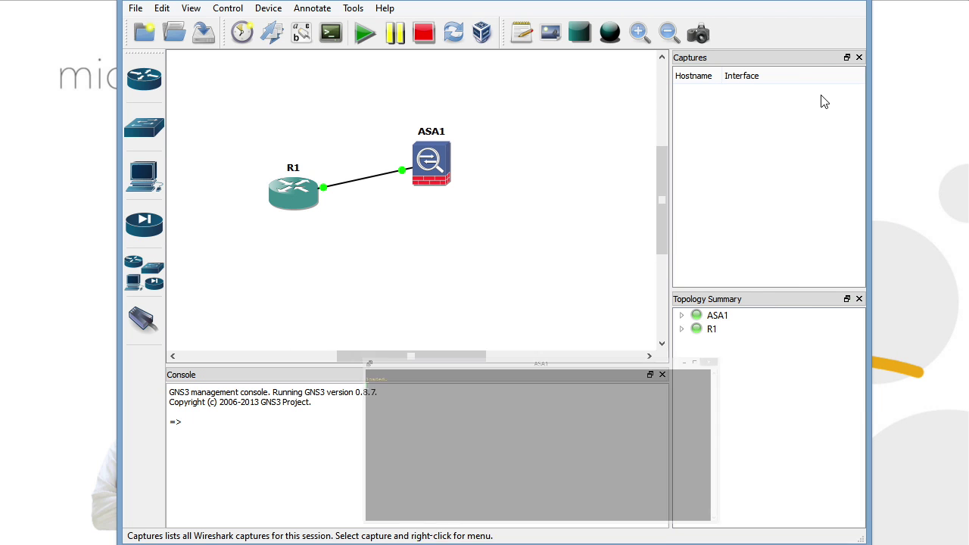
right_click(305, 191)
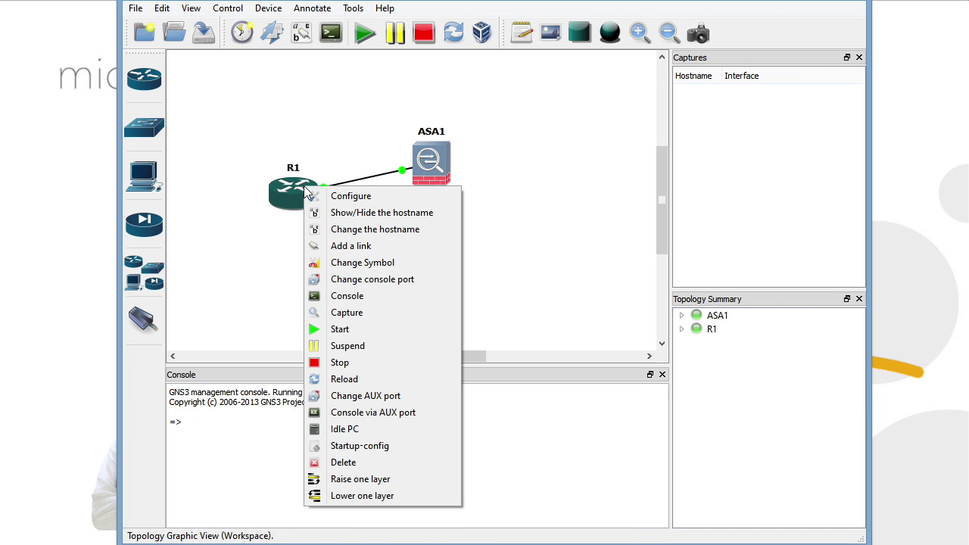
Open and centre R1's console, then enter global configuration mode
click(367, 295)
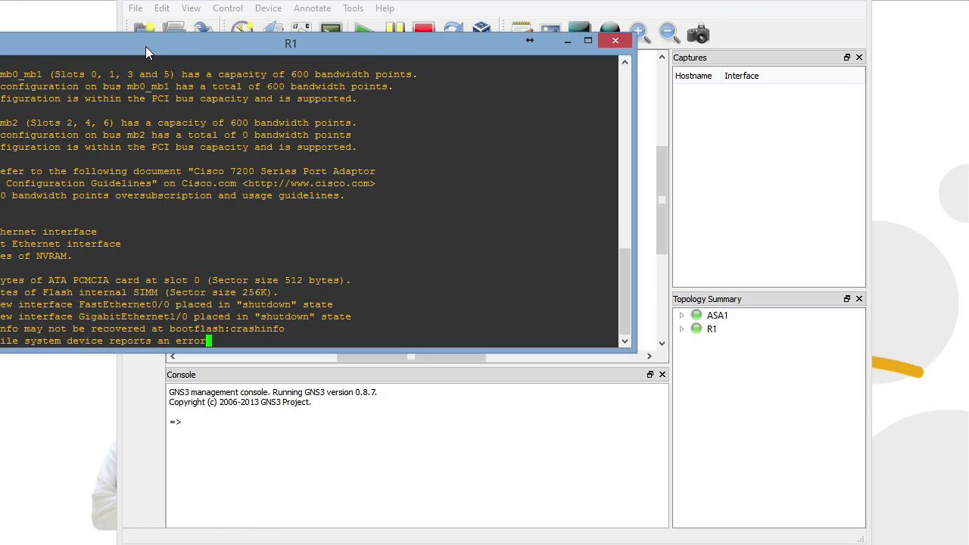
drag(145, 46, 407, 89)
key(Return)
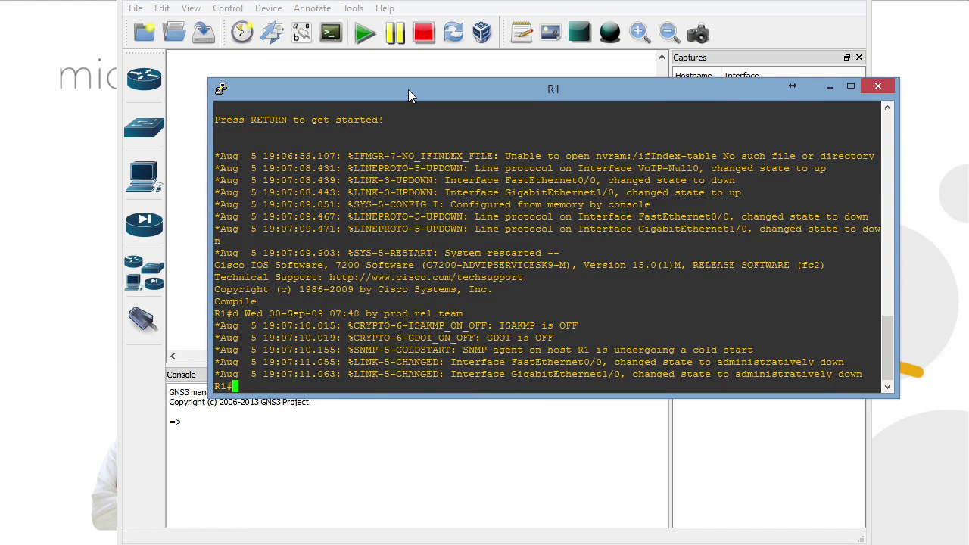
key(Return)
key(Return)
text(conf t)
key(Return)
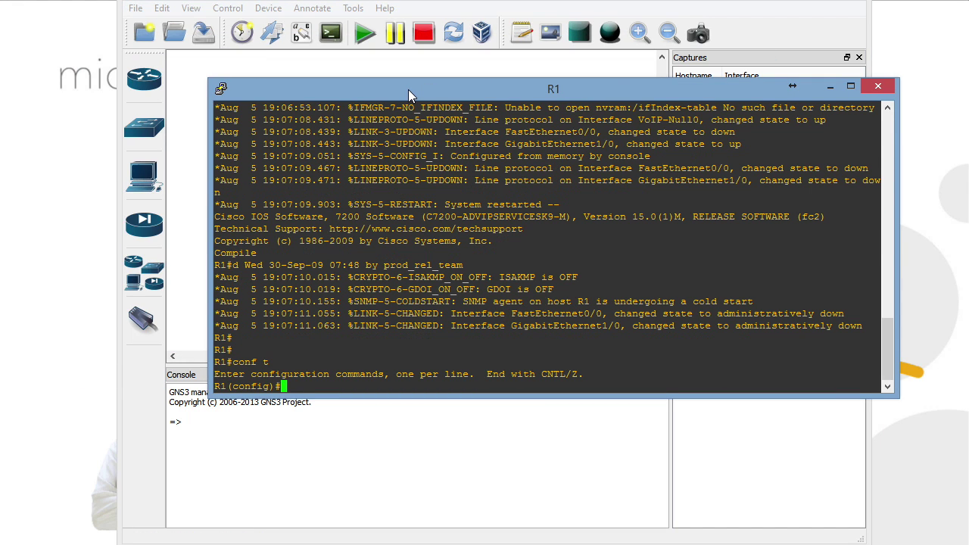
Assign gi1/0 address 10.10.10.1 255.255.255.0, enable it, and minimize the console
text(int gi1/0)
key(Return)
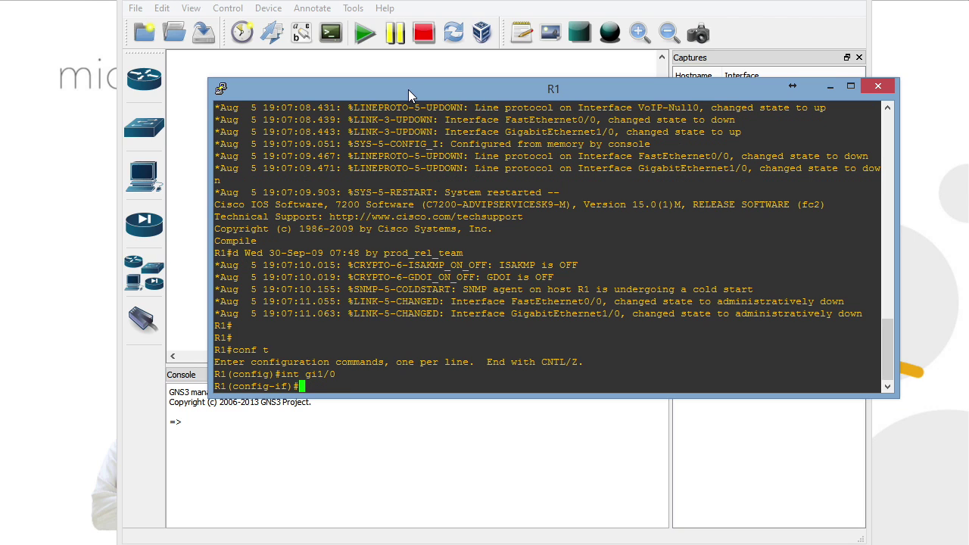
text(ip add)
key(Tab)
text(10)
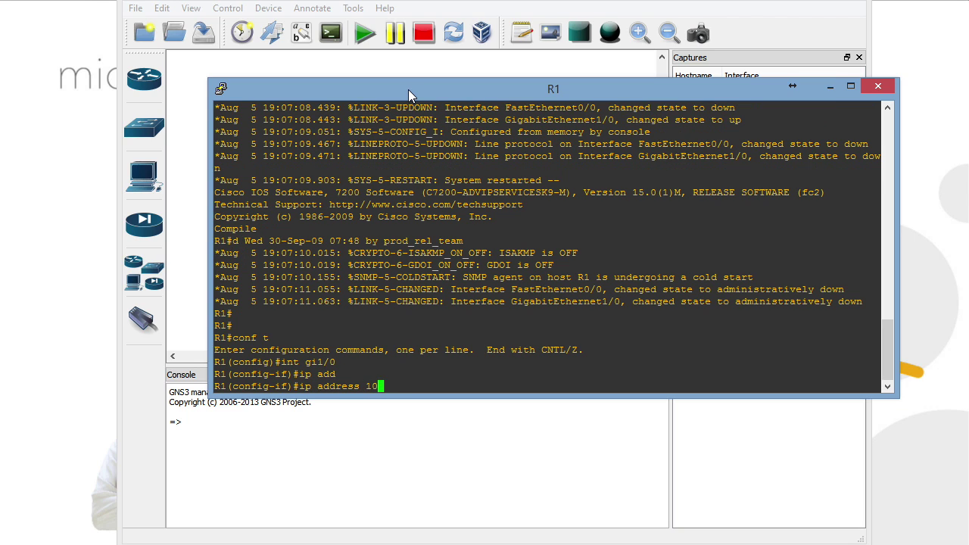
text(.10.10.1 255.255.255.0)
key(Return)
text(no shut)
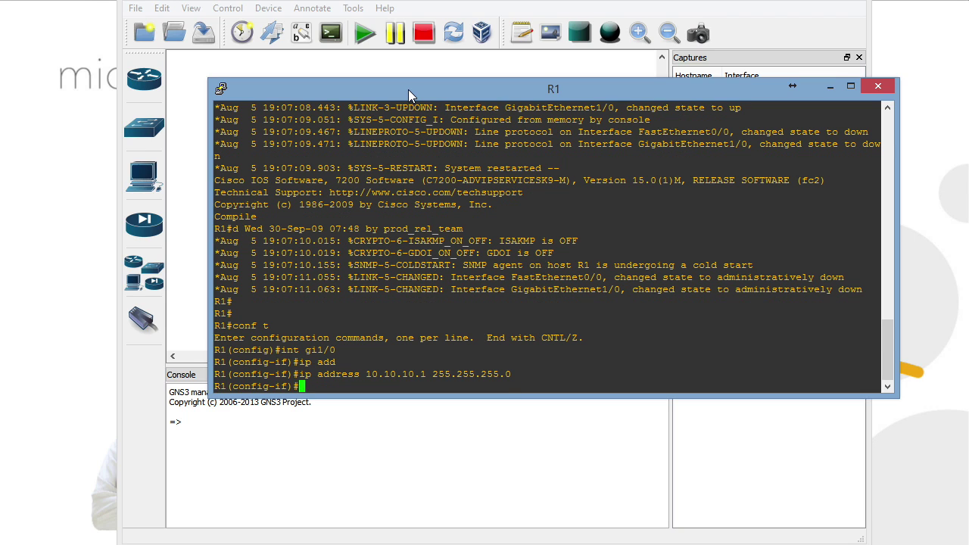
key(Return)
text(end)
key(Return)
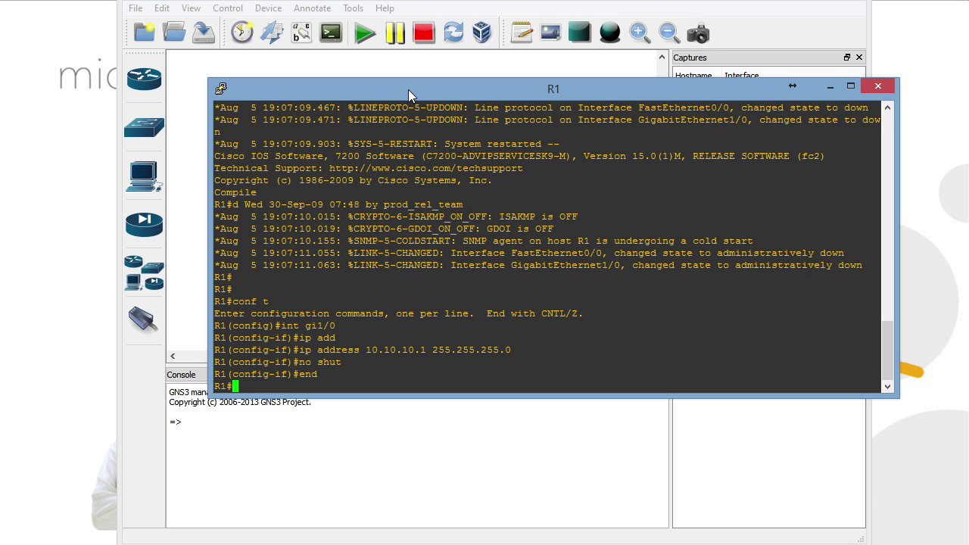
click(830, 87)
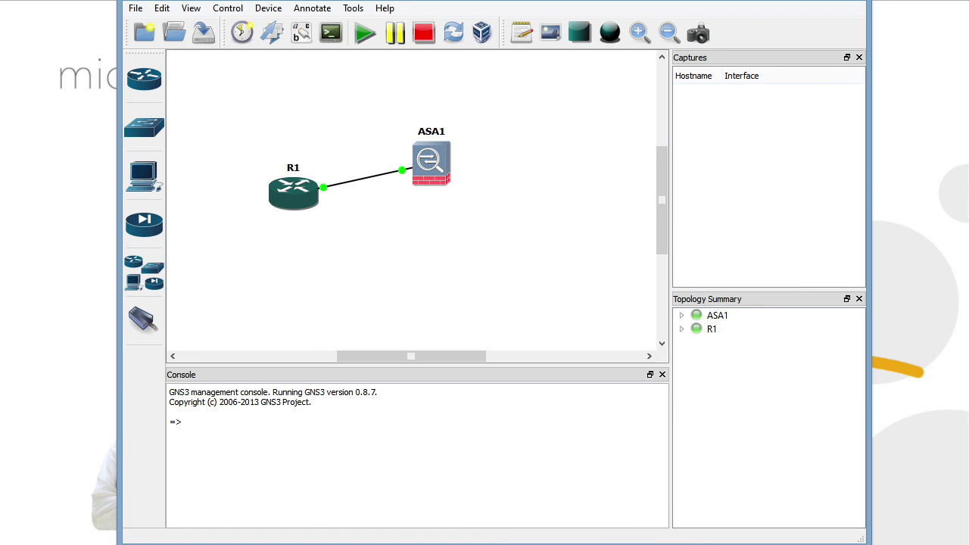
Restore the ASA1 console and enter privileged and configuration mode with a blank password
click(451, 540)
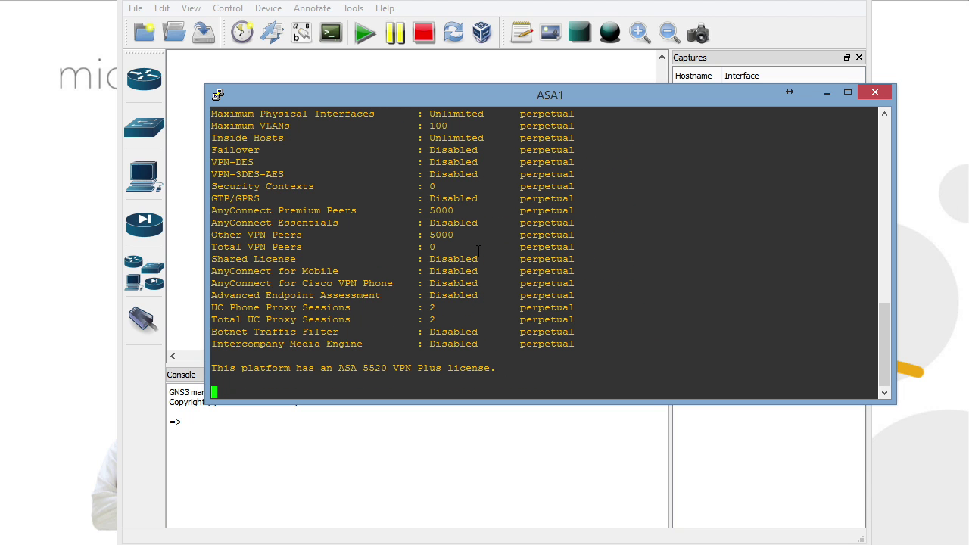
key(Return)
key(Return)
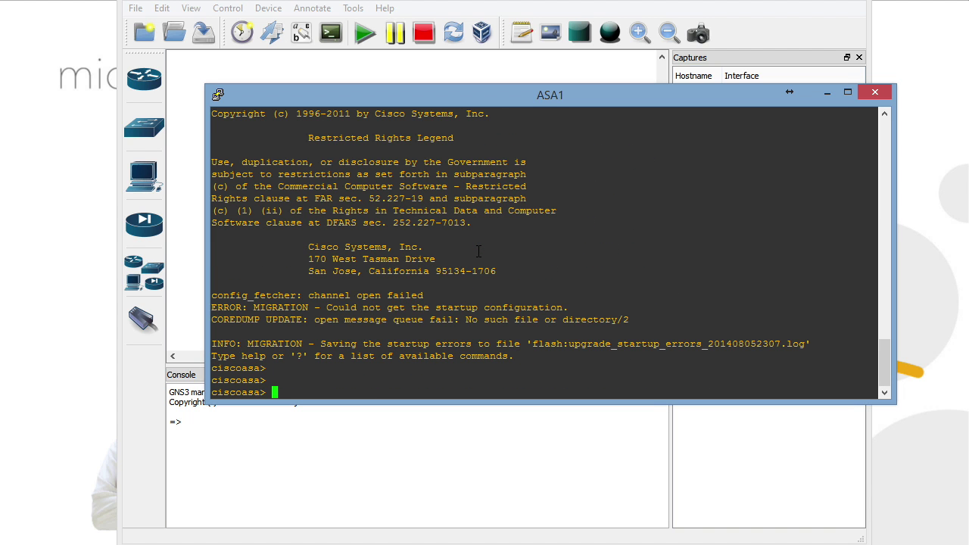
key(Return)
key(Return)
key(Return)
key(Return)
text(en)
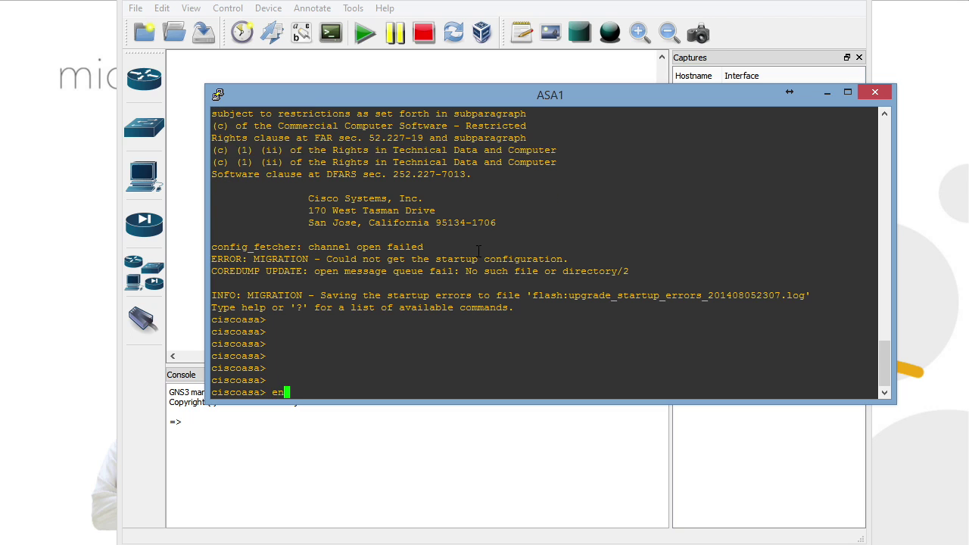
key(Return)
key(Return)
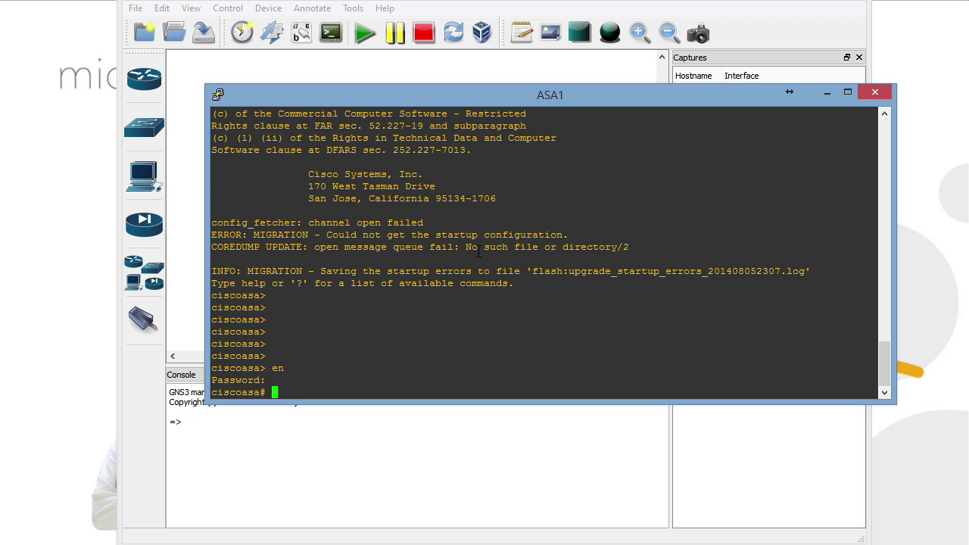
text(conf t)
key(Return)
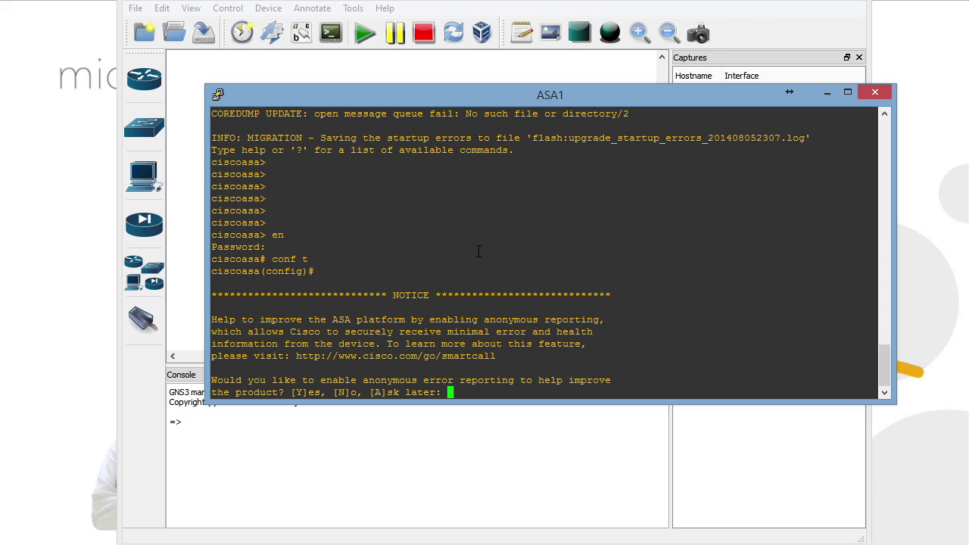
text(a)
Postpone anonymous error reporting and list ASA1's interfaces with sh int ip br
key(Return)
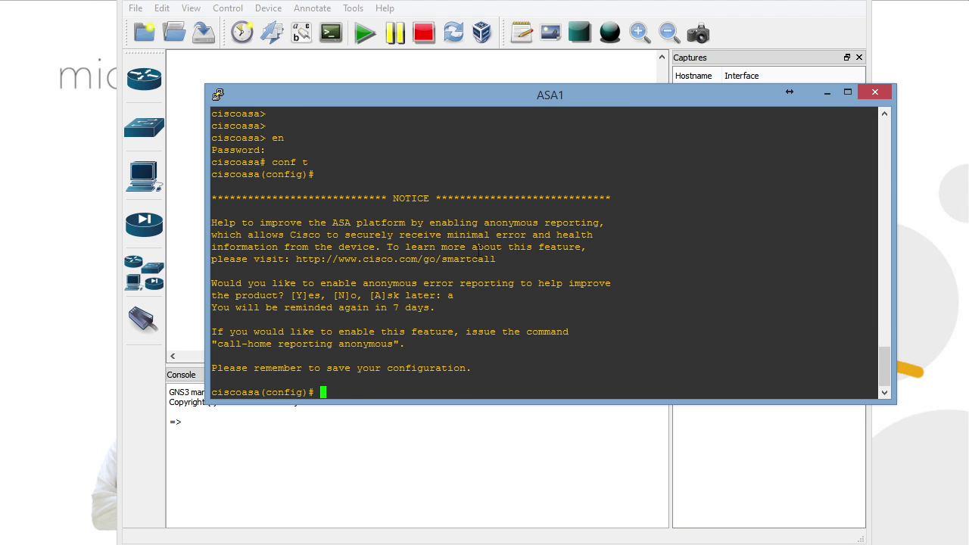
text(sh int ip br)
key(Return)
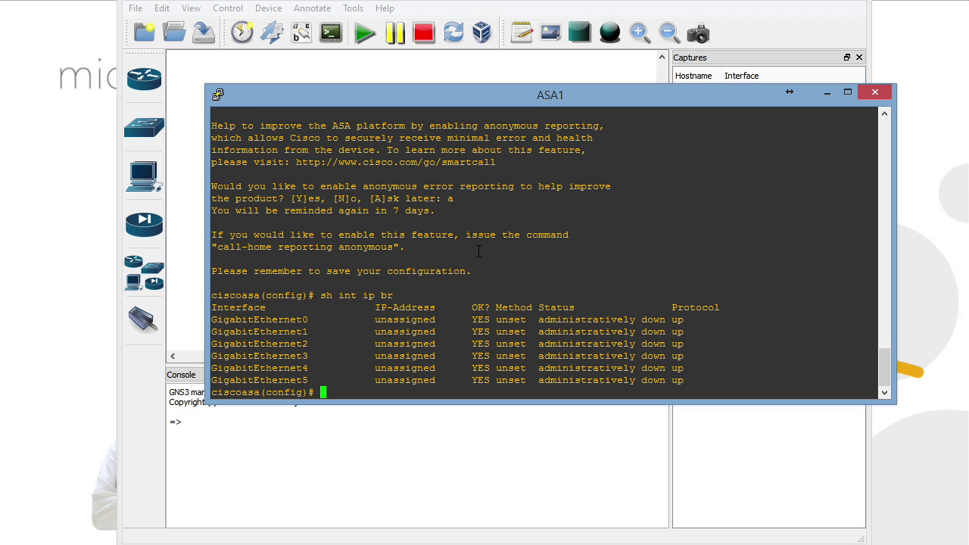
Give ASA1's gi0 address 10.10.10.100 255.255.255.0 and enable it
text(int gi0)
key(Return)
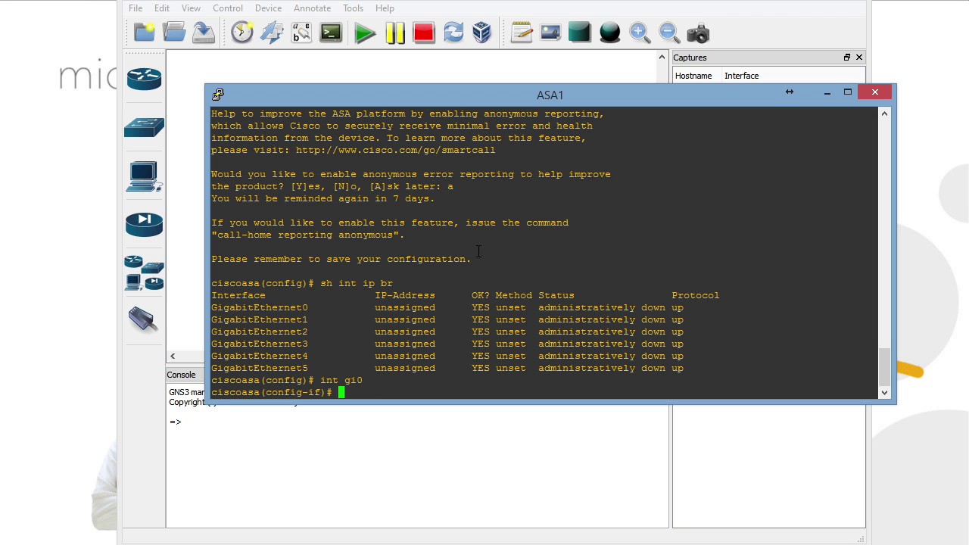
text(ip add)
key(Tab)
text(10.10.)
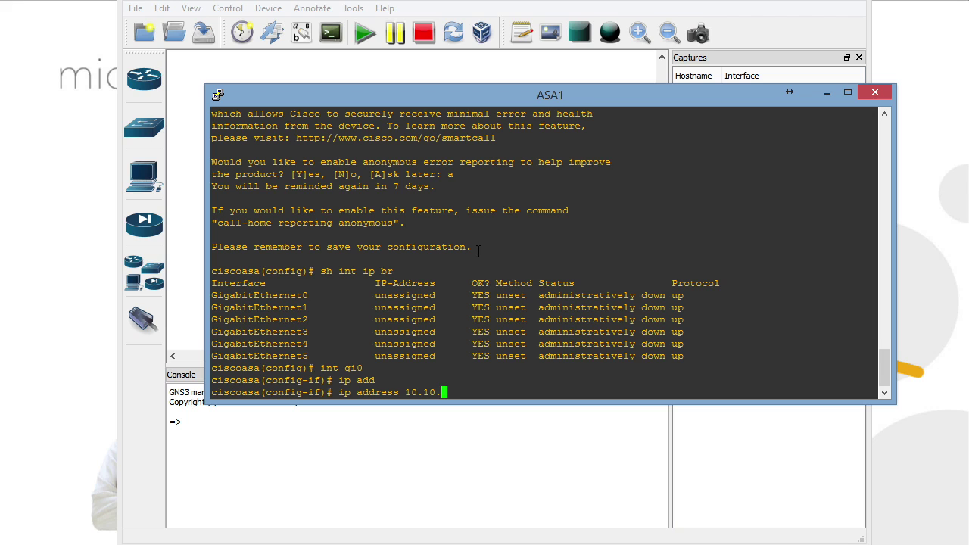
text(10.100 255.255.255.0)
key(Return)
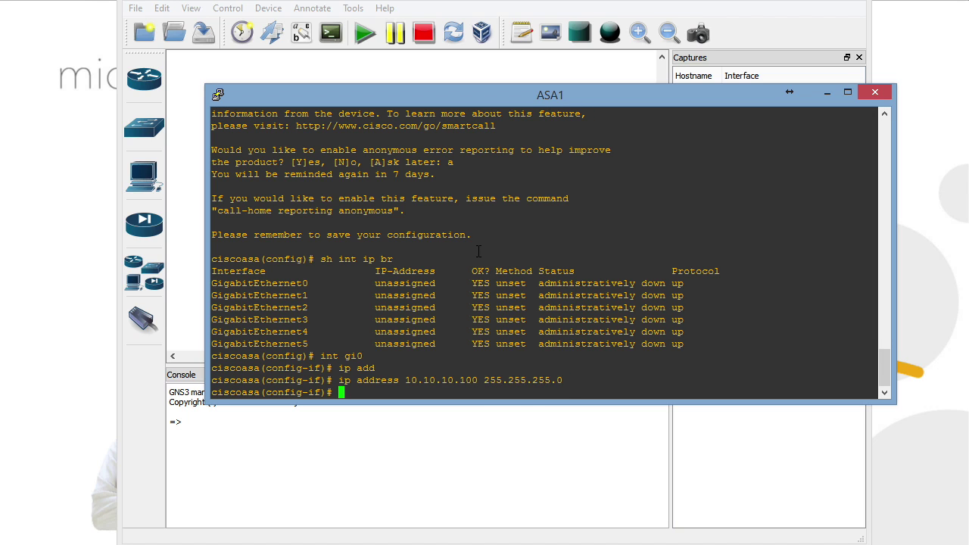
text(no shut)
key(Return)
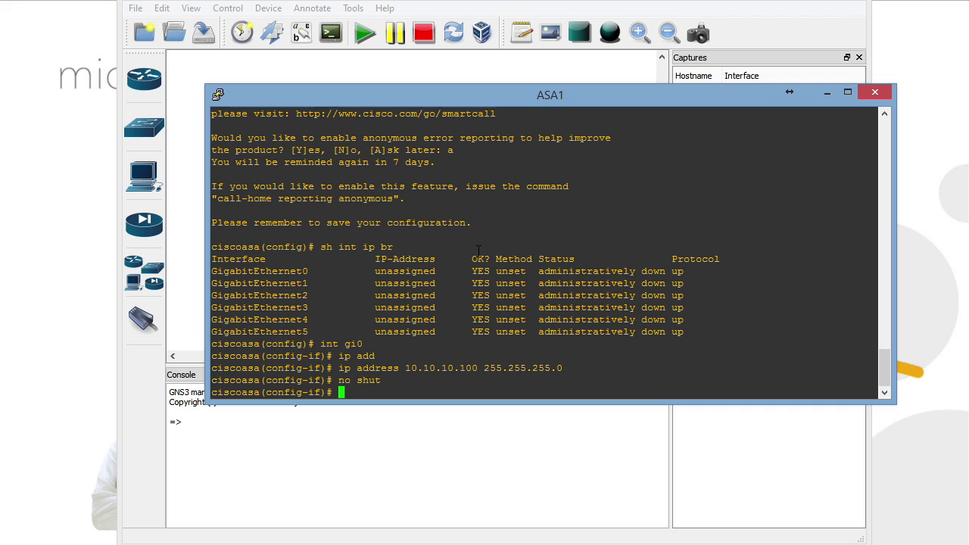
Name gi0 'outside' (security level 0), re-enable it, and exit configuration mode
text(name)
key(Return)
text(if)
key(Tab)
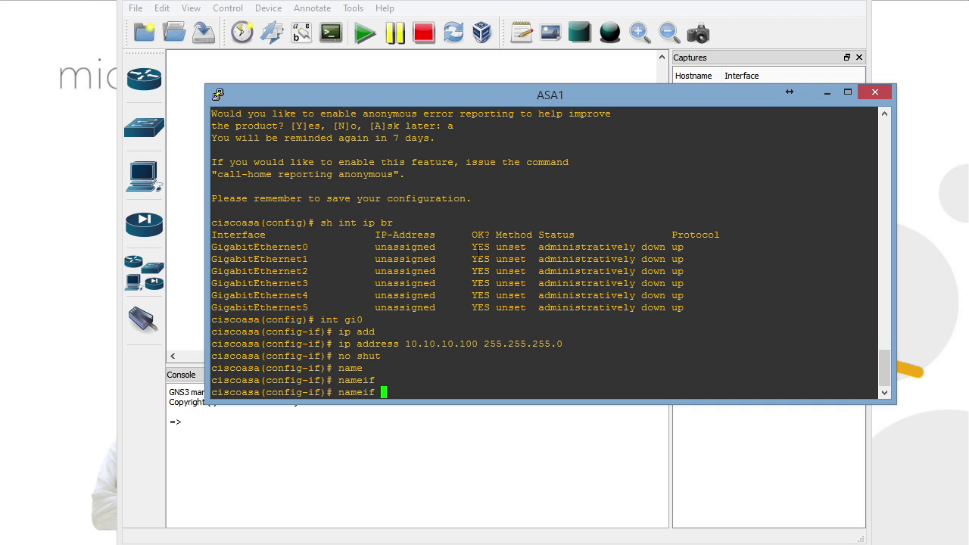
text(outside)
key(Return)
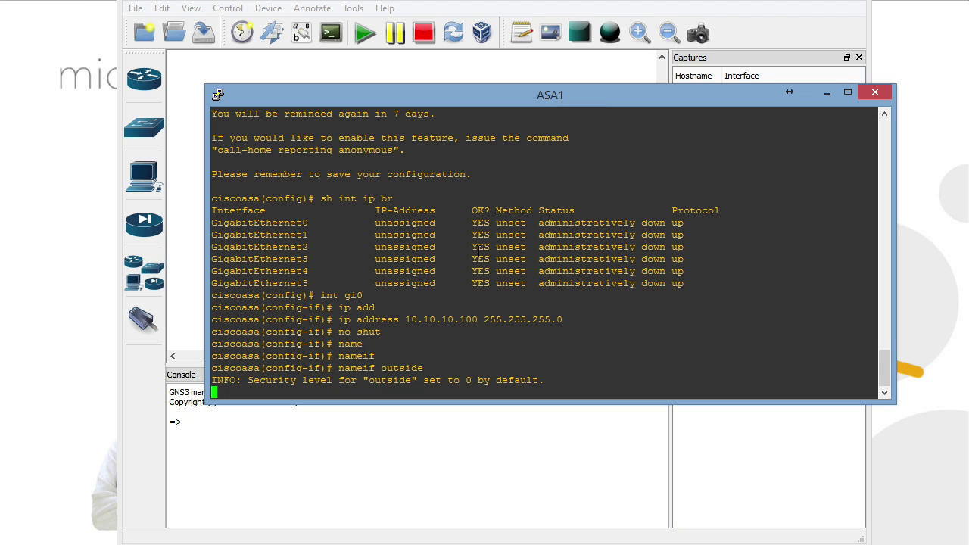
key(Return)
text(no shut)
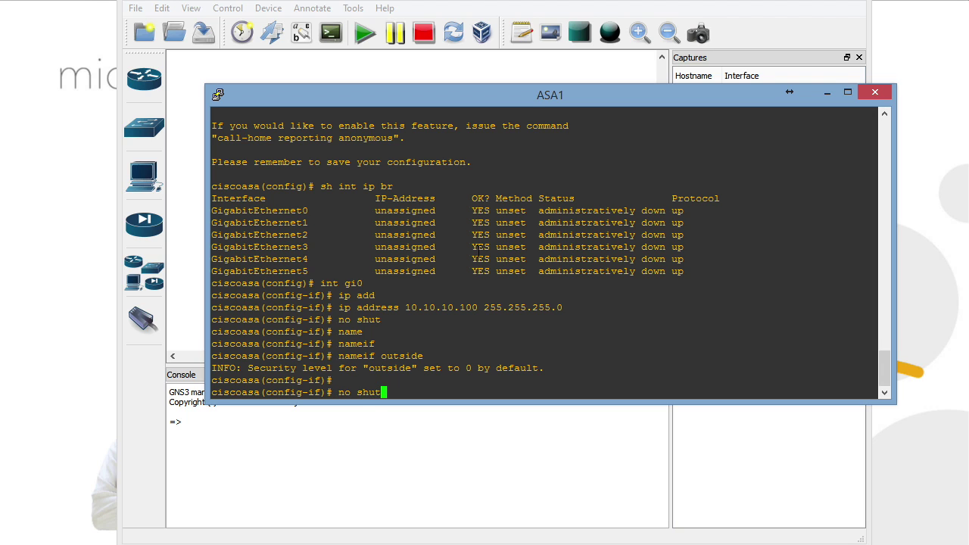
key(Return)
text(end)
key(Return)
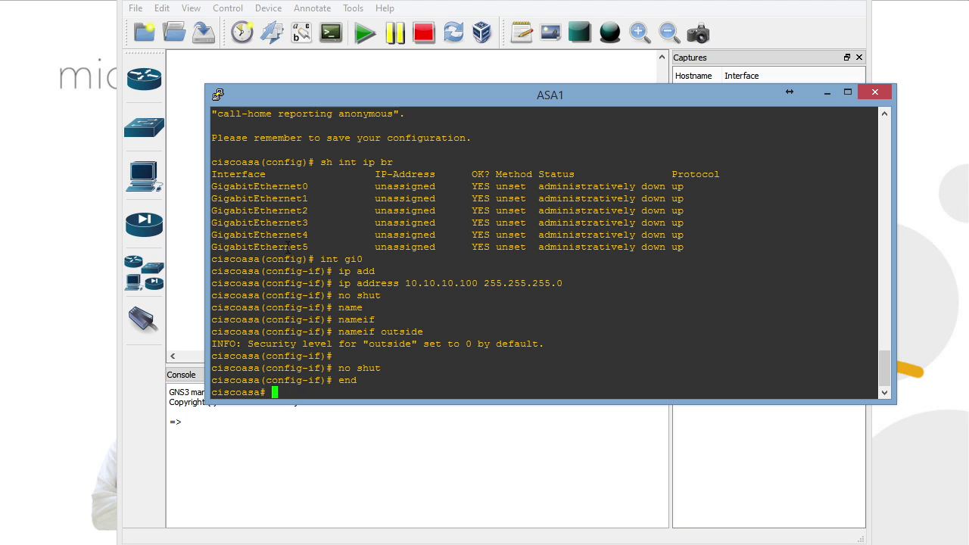
Ping ASA1 at 10.10.10.100 from R1 (80 percent success), then minimize both consoles
click(533, 544)
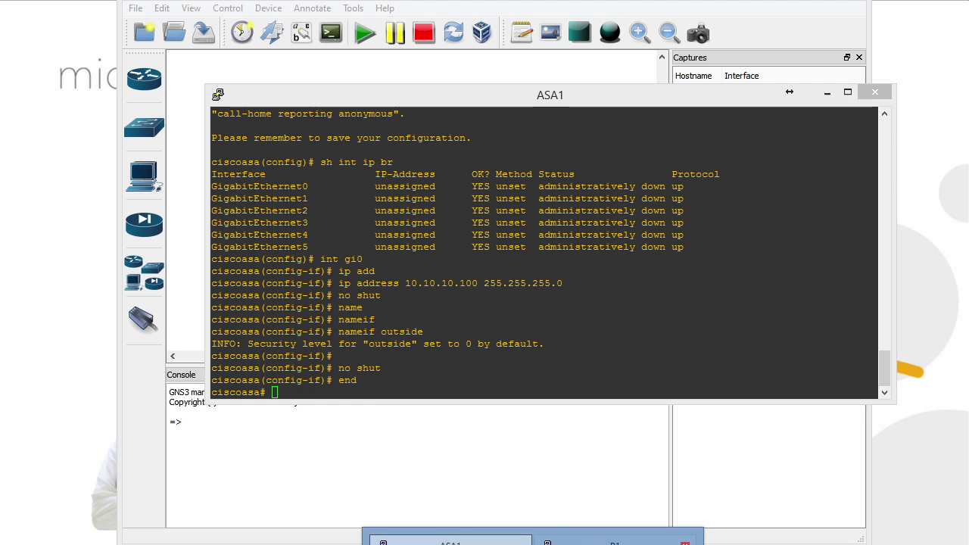
click(613, 541)
text(p)
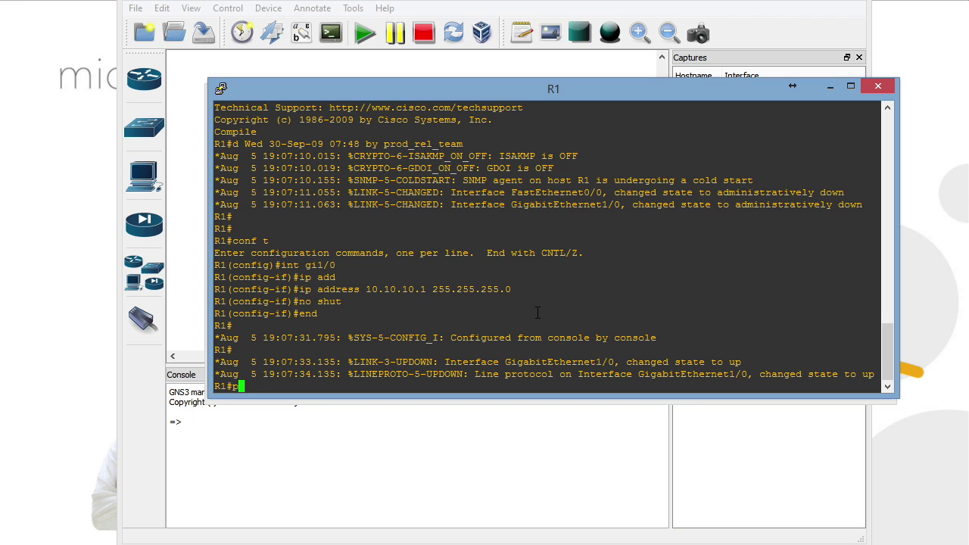
text(ing 10.10.10.100)
key(Return)
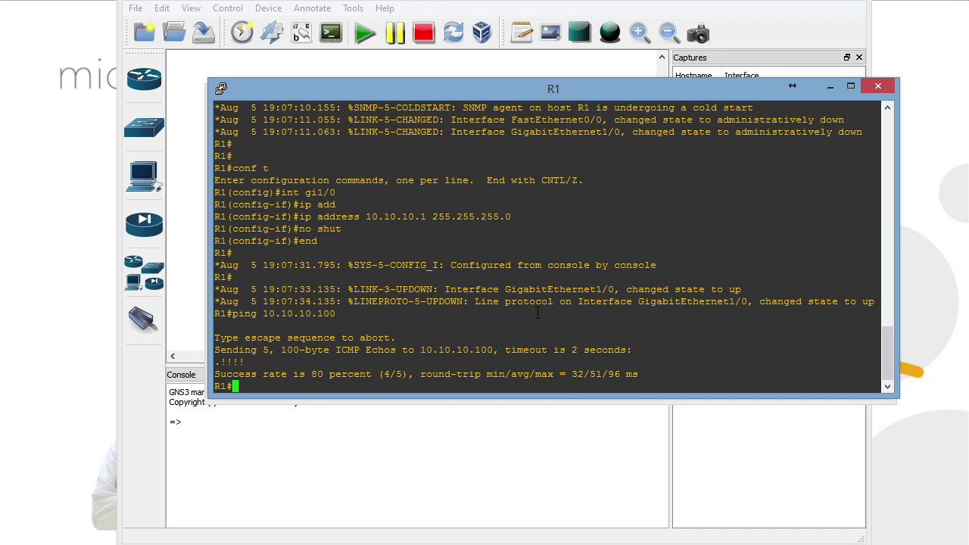
drag(295, 362, 218, 313)
click(298, 310)
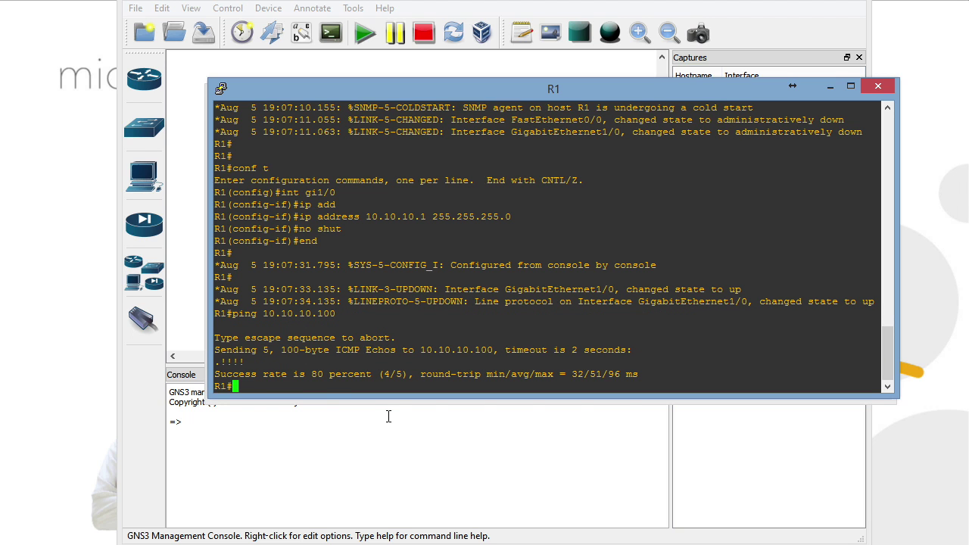
click(830, 88)
click(823, 92)
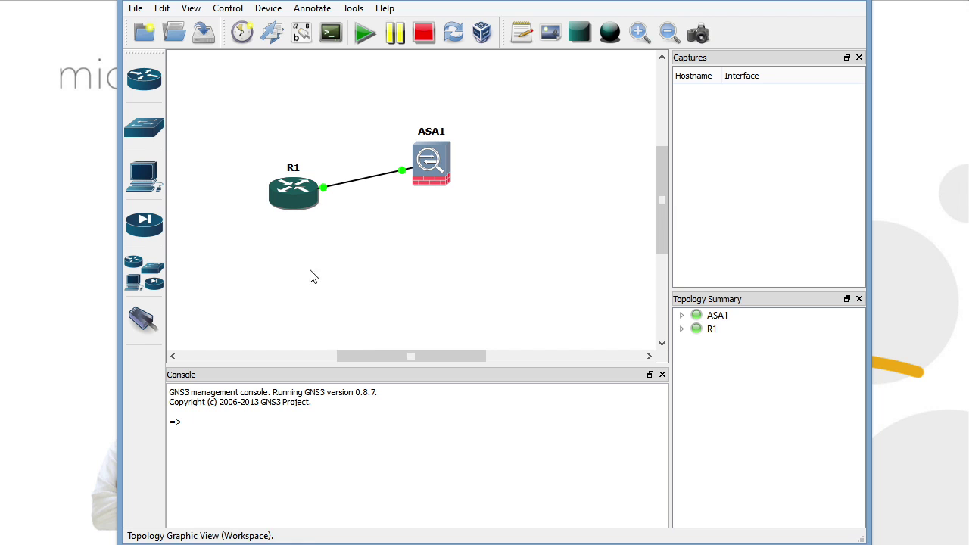